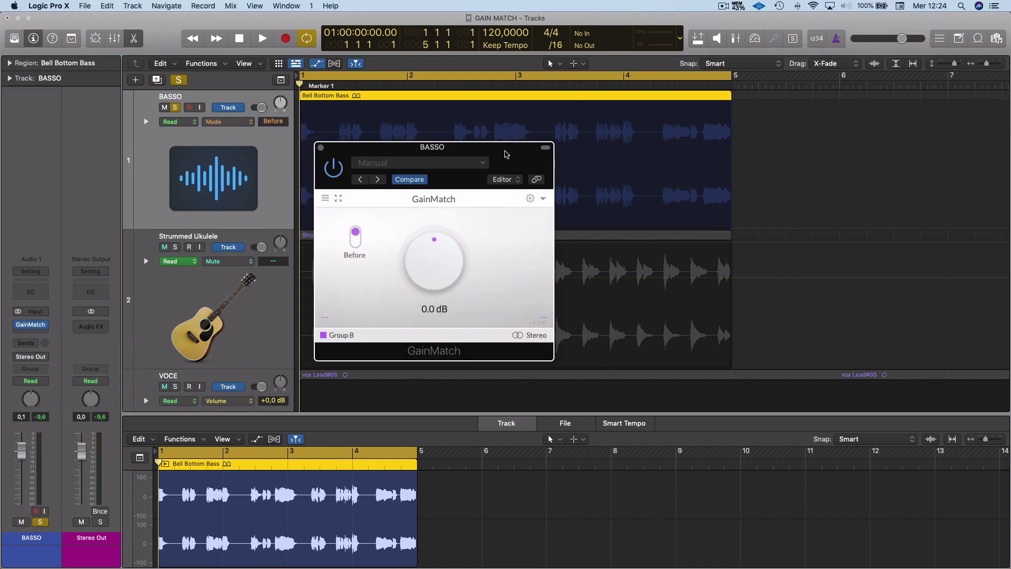
- Bring up the GainMatch instance in Before mode on the BASSO track
drag(519, 173, 599, 177)
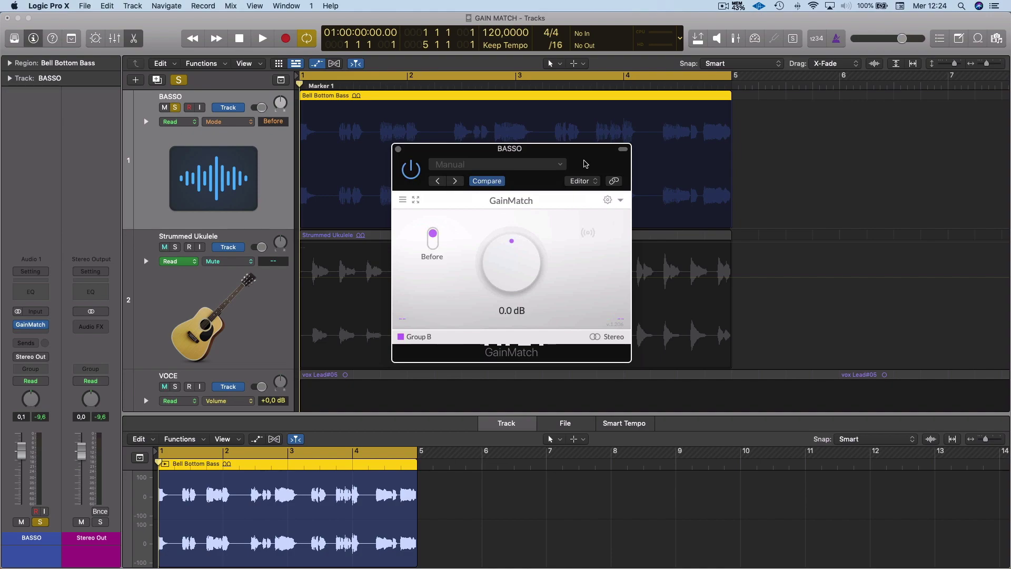
drag(579, 164, 583, 184)
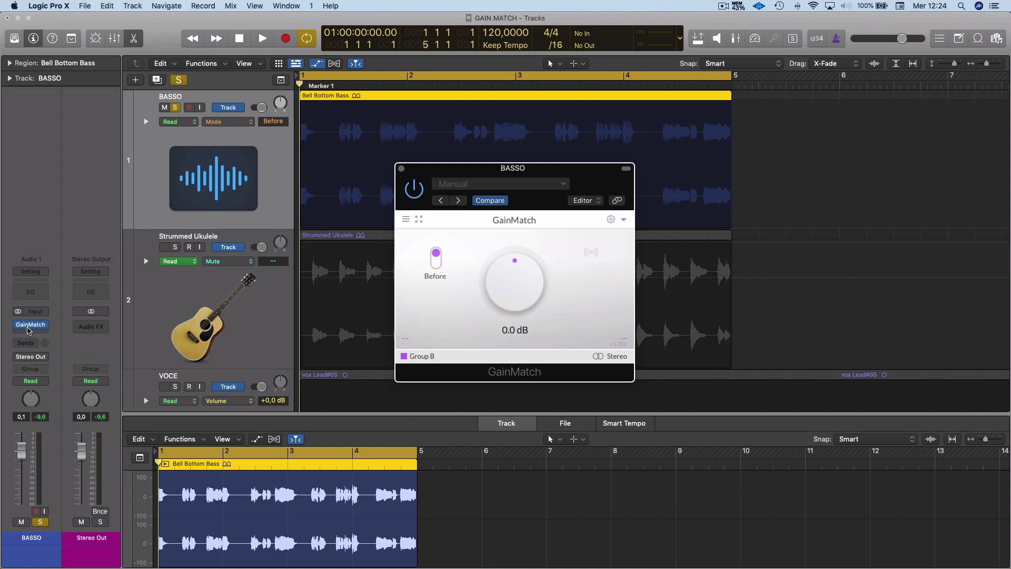
click(29, 327)
click(30, 327)
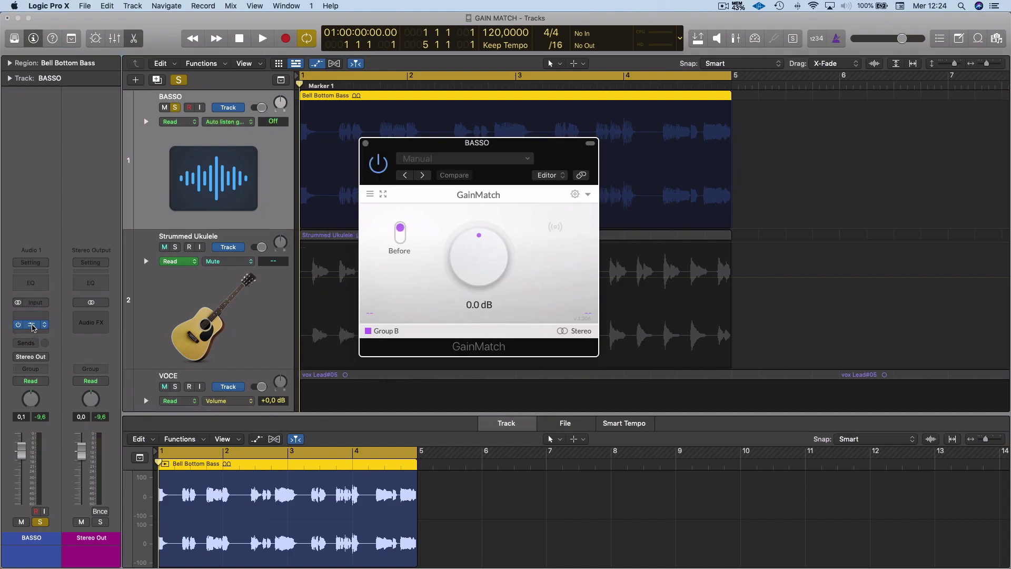
- Add a second GainMatch in After mode at the end of the BASSO insert chain and place both plug-in windows side by side
drag(32, 325, 31, 333)
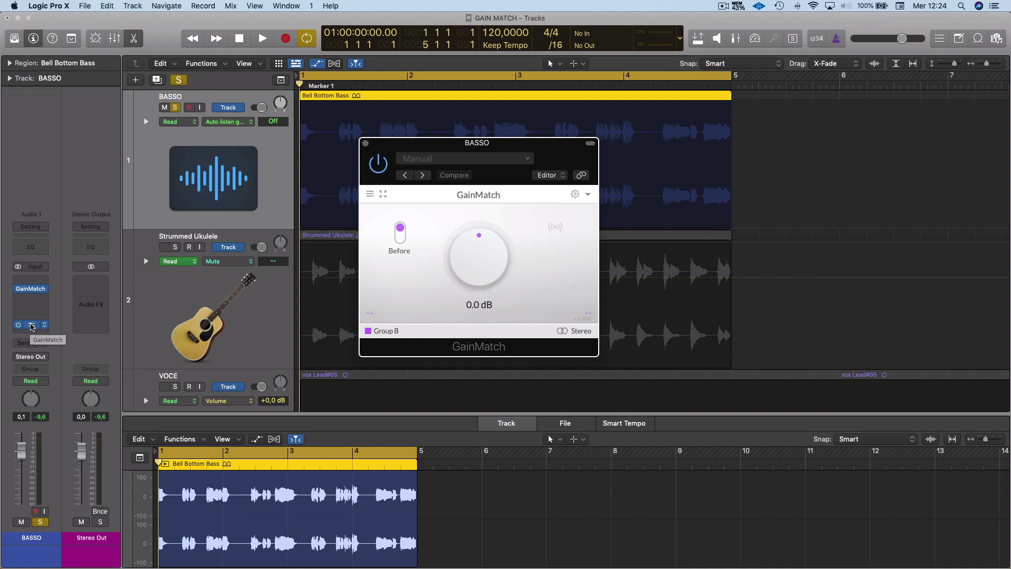
click(31, 326)
drag(516, 159, 758, 141)
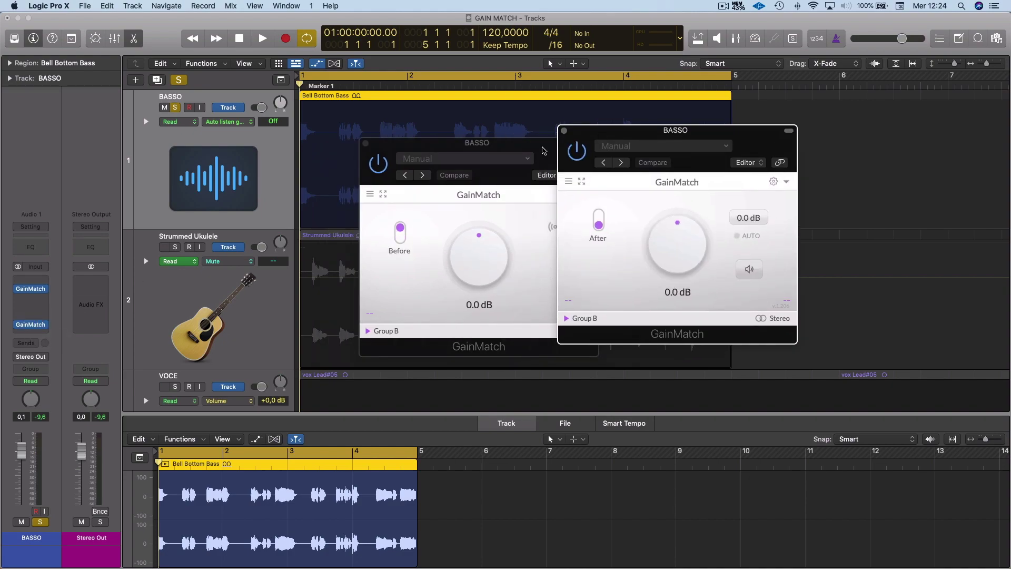
drag(537, 143, 419, 164)
drag(702, 137, 679, 159)
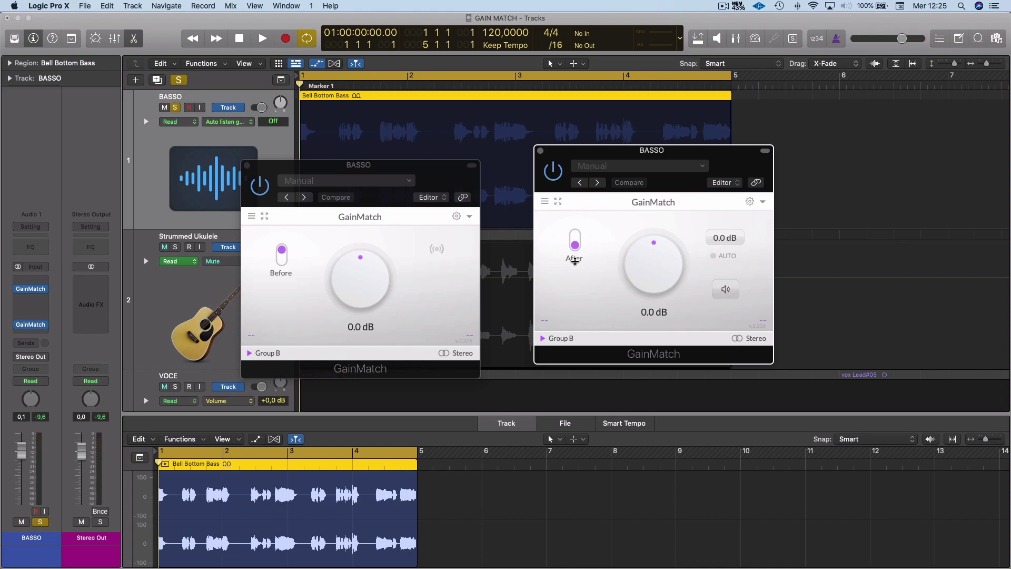
- Show the group letters available for the Before GainMatch and leave it assigned to Group B
click(276, 356)
click(270, 352)
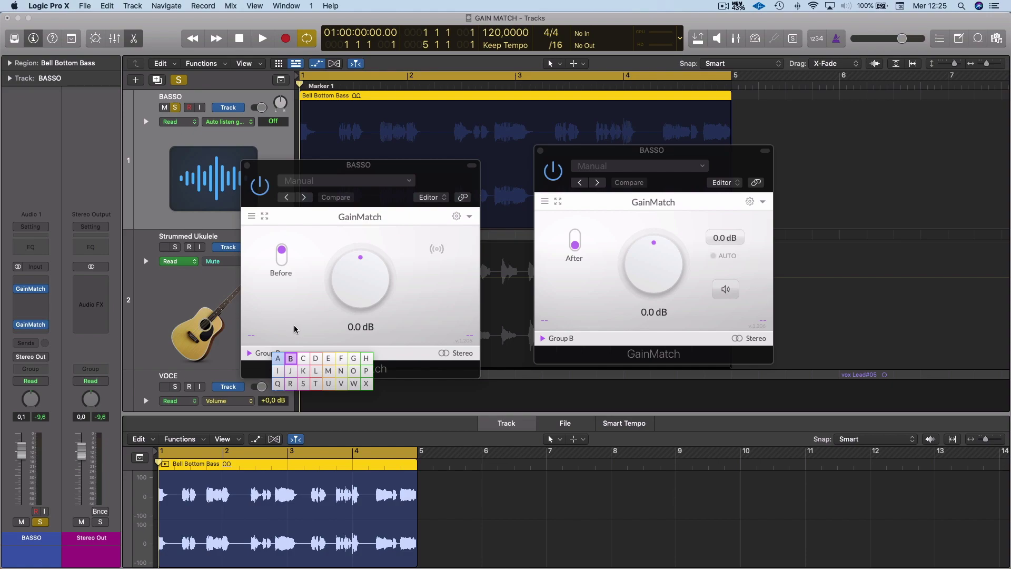
click(365, 272)
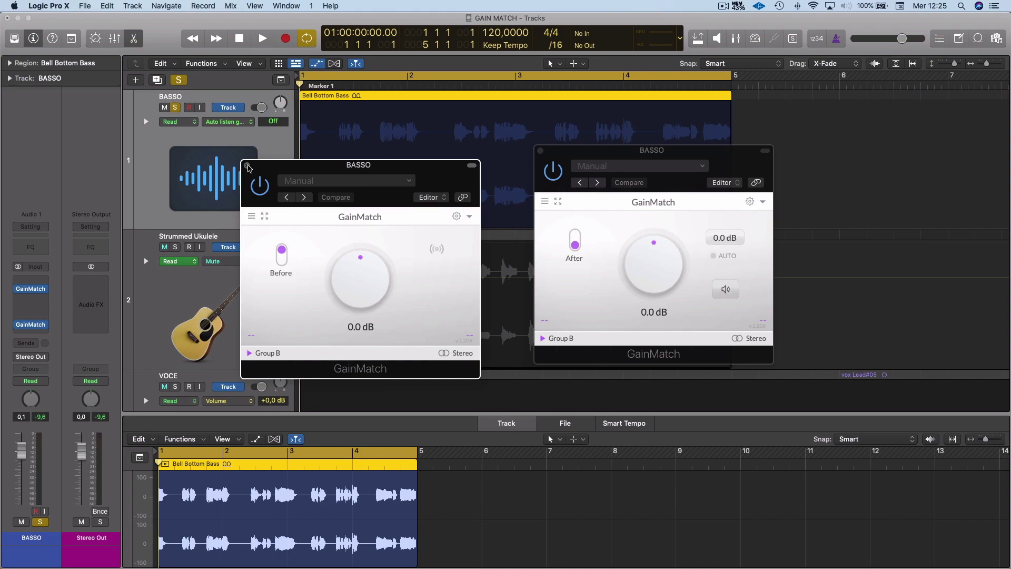
- Close the Before GainMatch window, reposition the After window, and play a short stretch of the soloed bass
click(248, 167)
drag(687, 151, 528, 233)
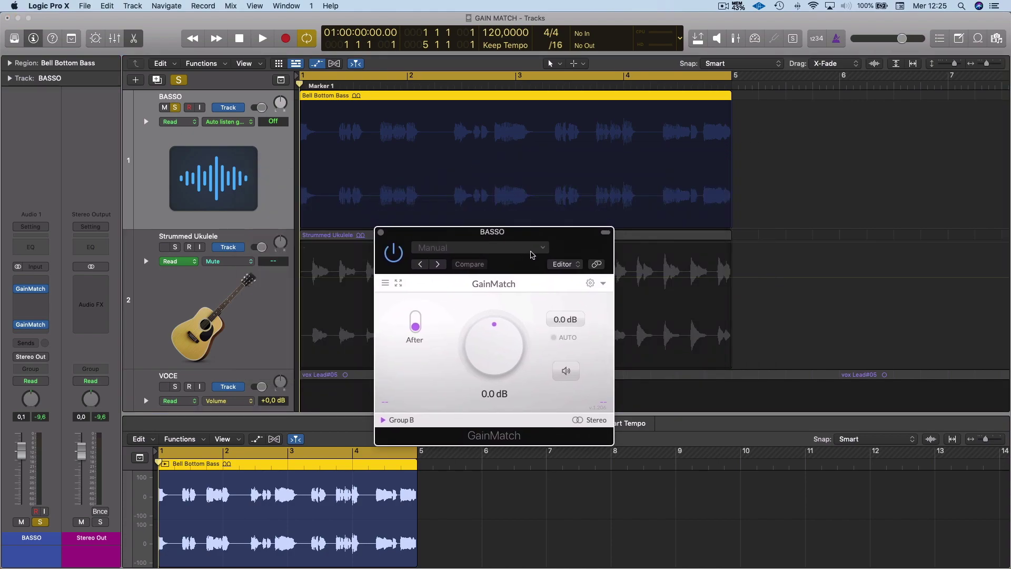
key(space)
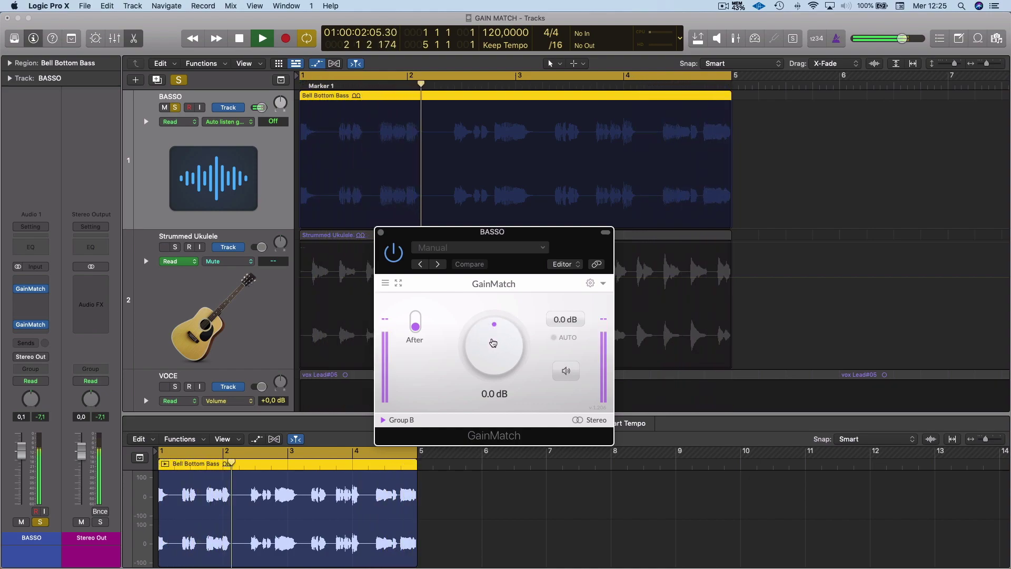
key(space)
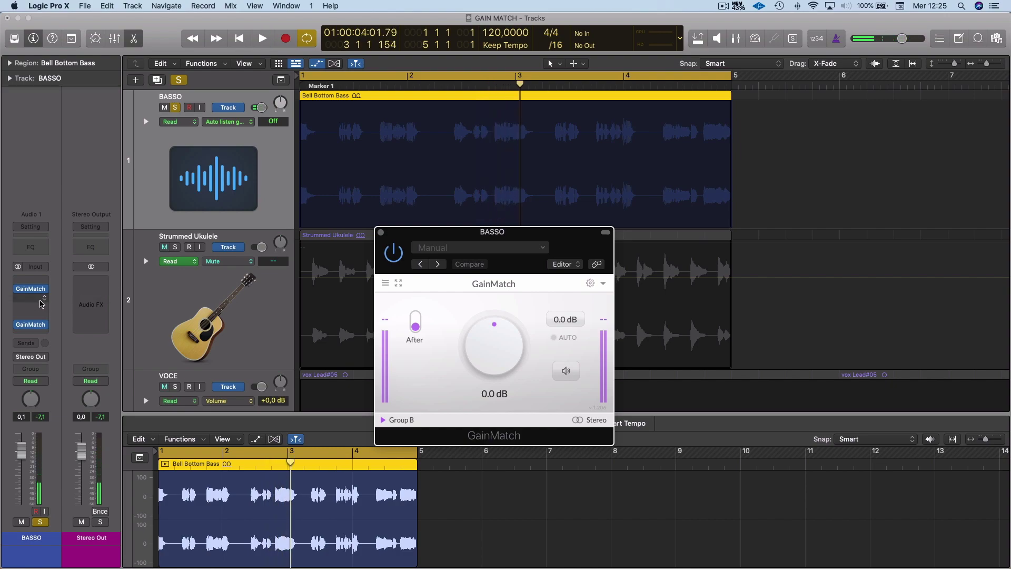
- Insert a stereo Compressor between the two GainMatch instances on the BASSO track and set its window apart from GainMatch
click(44, 301)
mouse_move(48, 328)
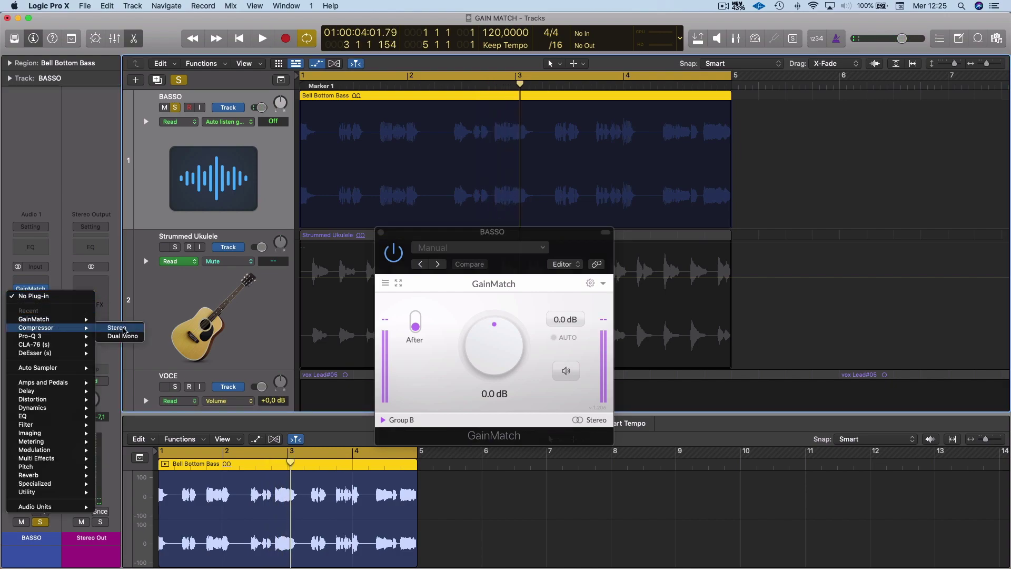
click(116, 328)
drag(552, 159, 862, 125)
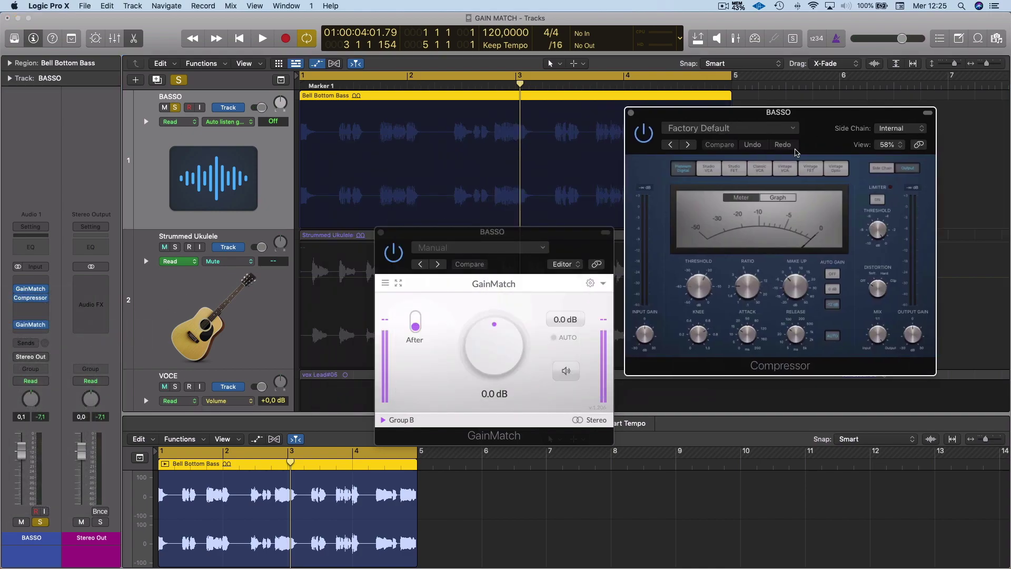
- Set the Compressor to Vintage VCA with a 2.9:1 ratio, and adjust its Auto Gain and output gain
click(783, 172)
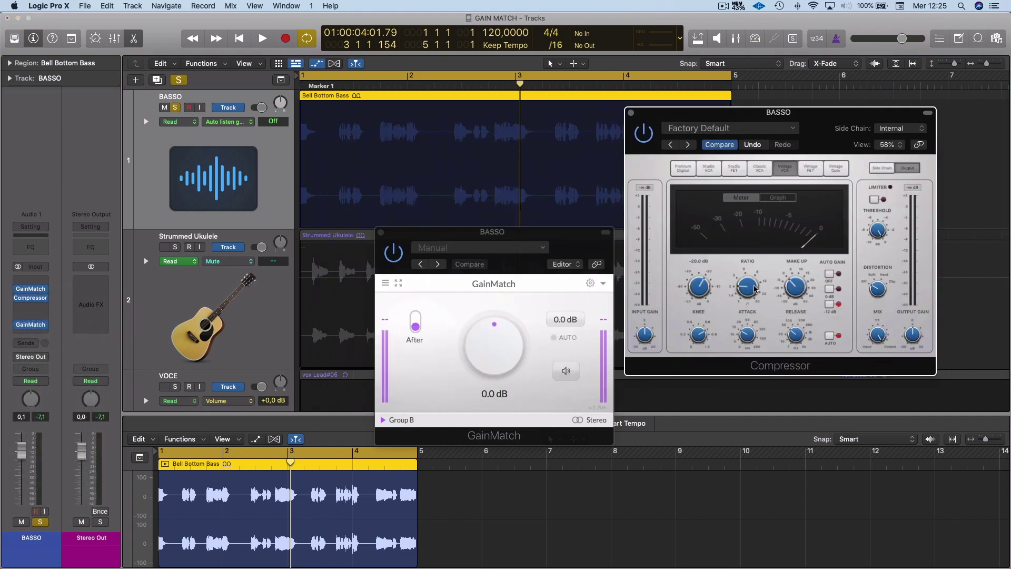
drag(752, 293, 747, 285)
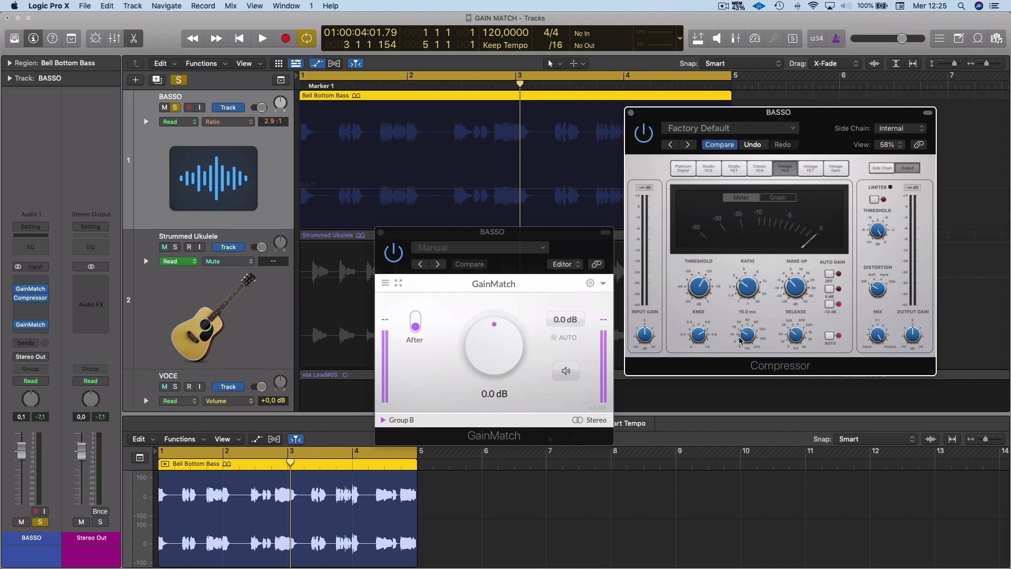
click(829, 274)
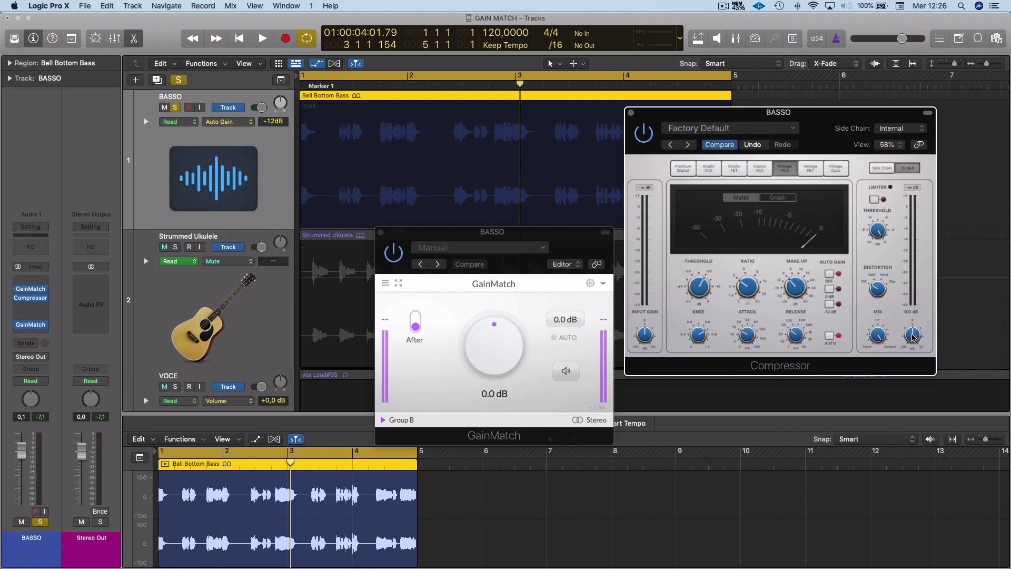
drag(913, 337, 912, 335)
- Play the compressed bass to check the level difference in GainMatch, moving the Compressor window clear
key(space)
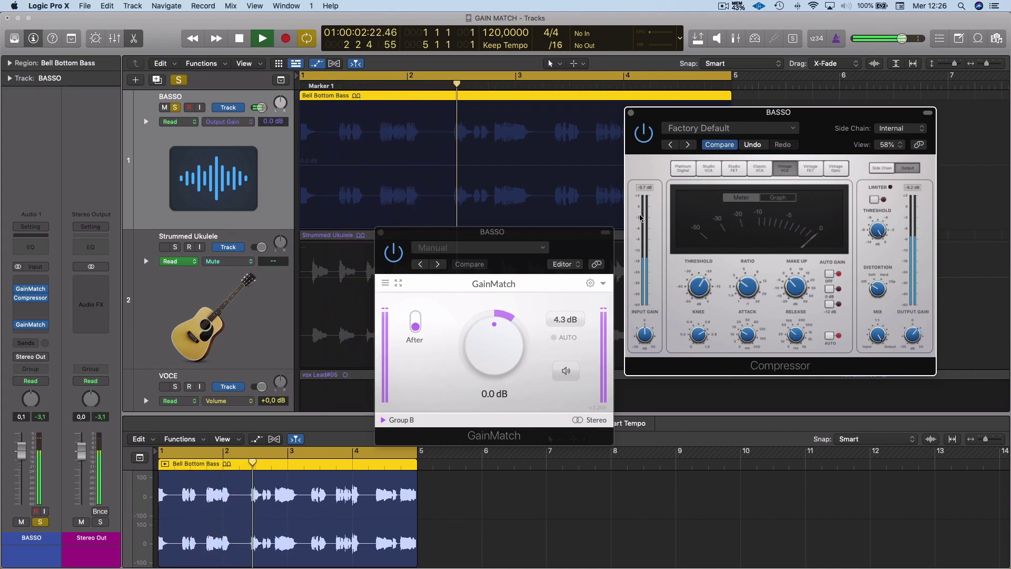
drag(842, 124, 874, 173)
key(space)
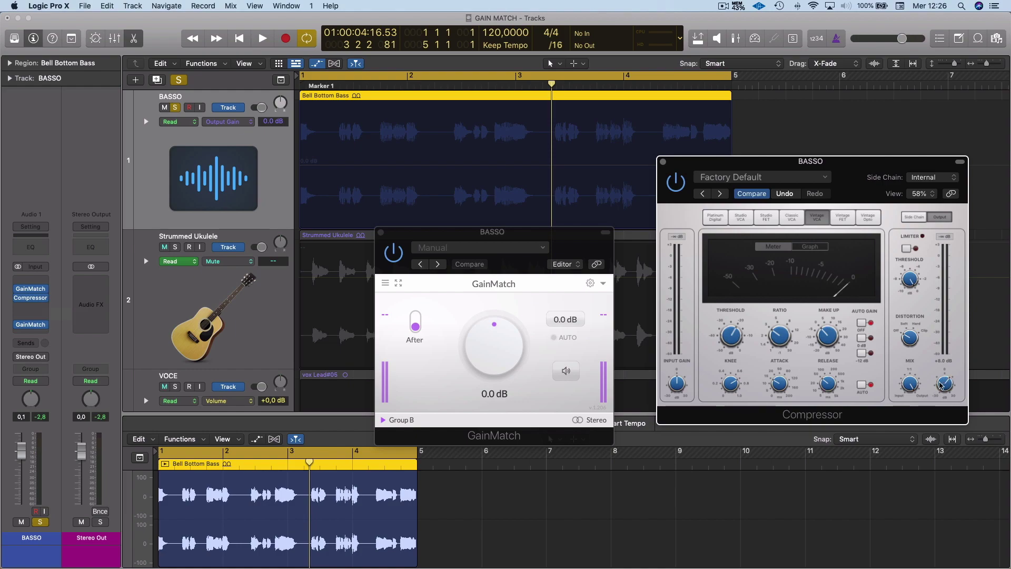
- Compare the bass during playback with the Compressor bypassed and switched back on
click(18, 298)
key(space)
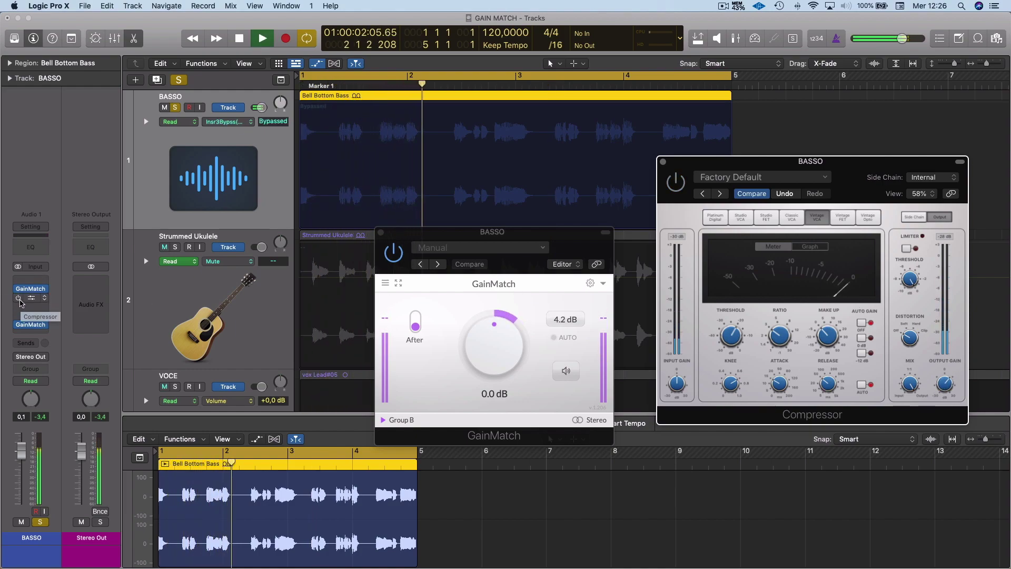
click(18, 298)
key(space)
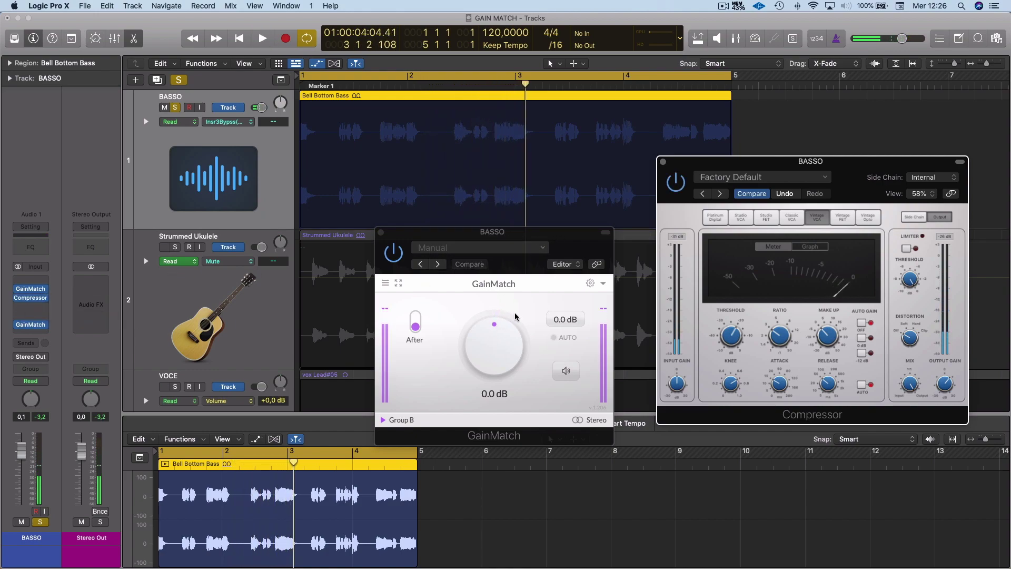
- Play the bass, apply GainMatch's measured gain compensation of -7.2 dB, and turn on AUTO compensation
key(space)
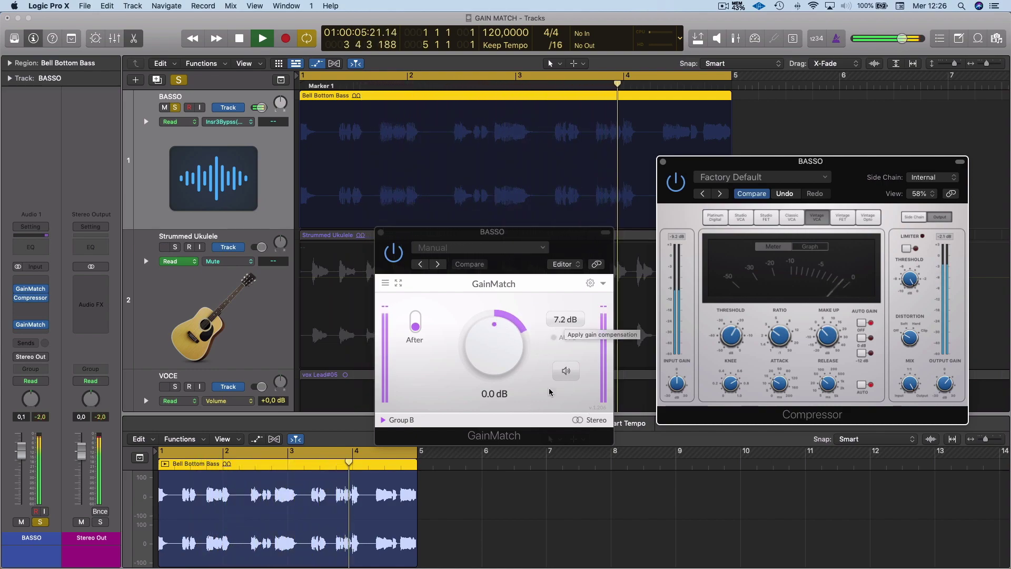
click(560, 319)
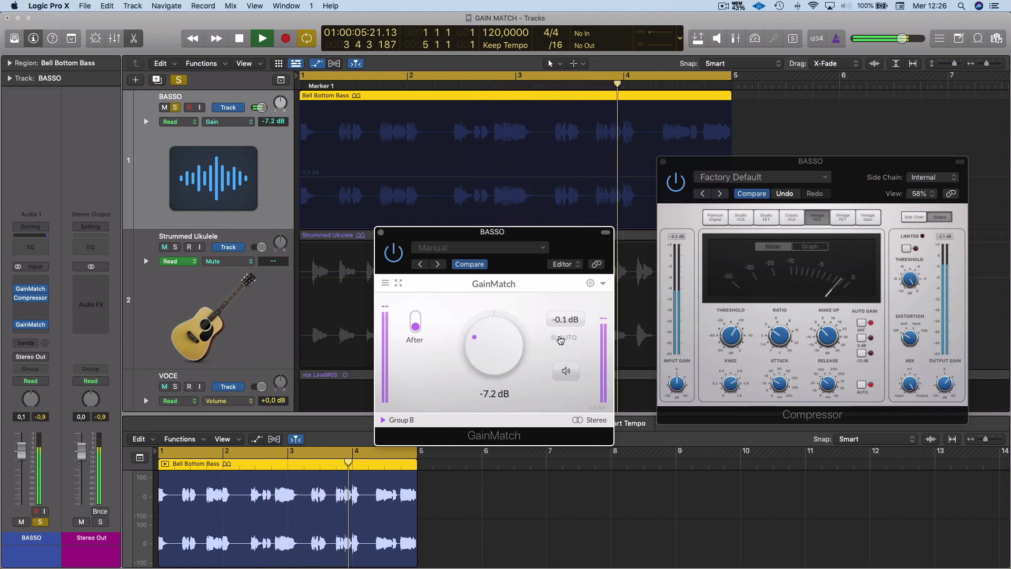
click(564, 339)
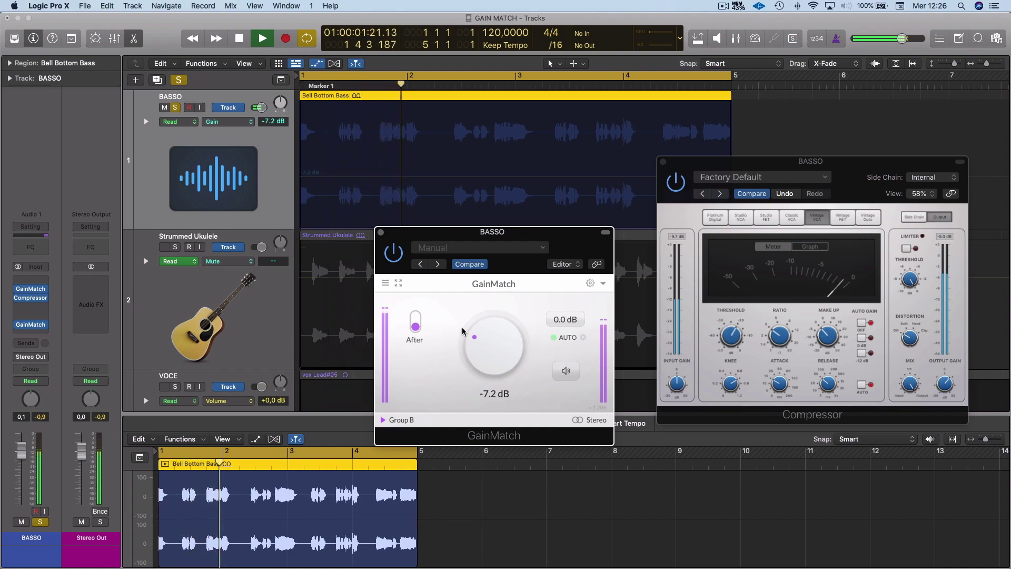
- Vary the Compressor's output gain during playback, and switch GainMatch's audition mode on and off twice to compare
drag(944, 386, 943, 383)
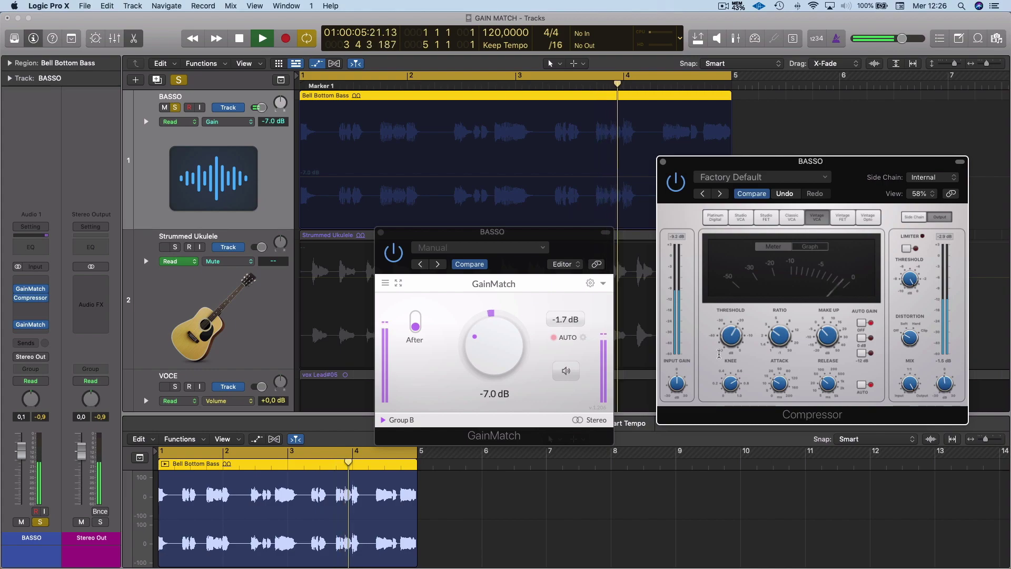
drag(946, 385, 946, 379)
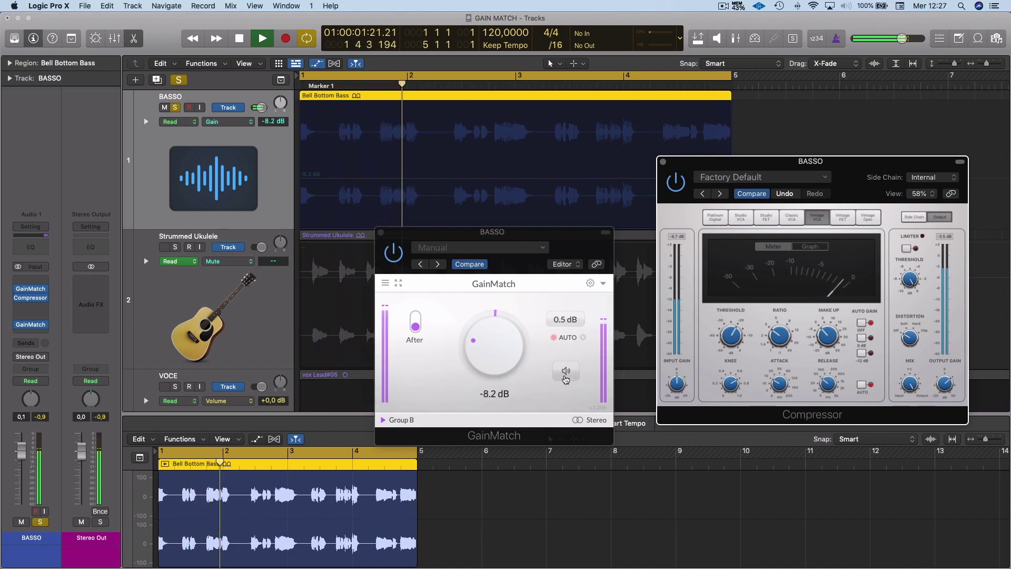
click(565, 375)
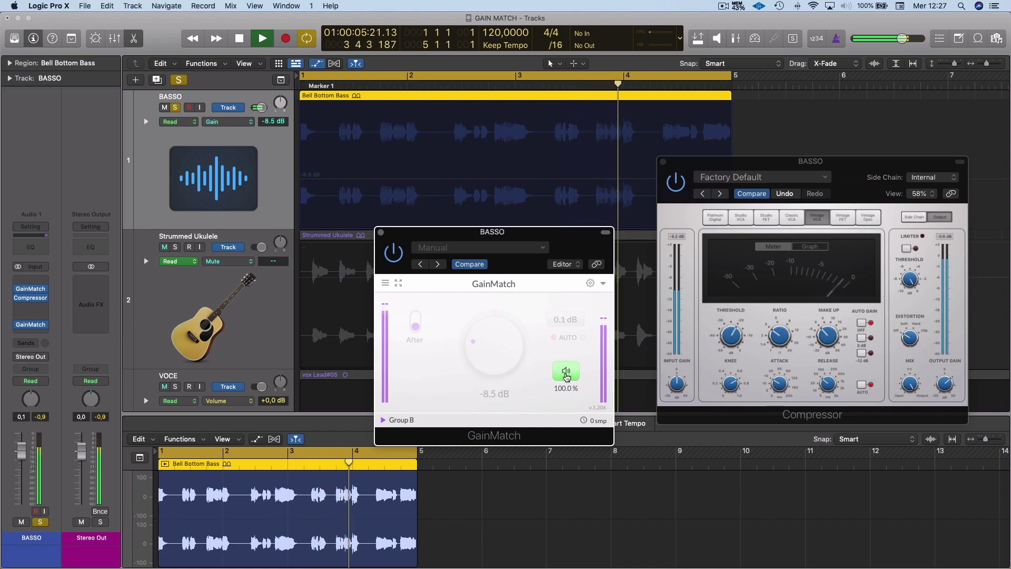
click(566, 375)
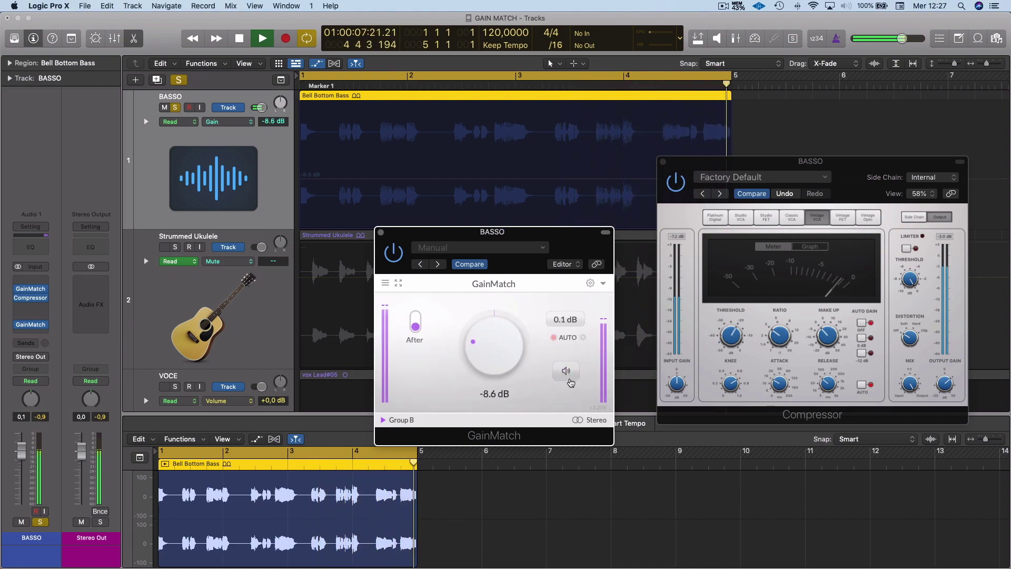
click(565, 379)
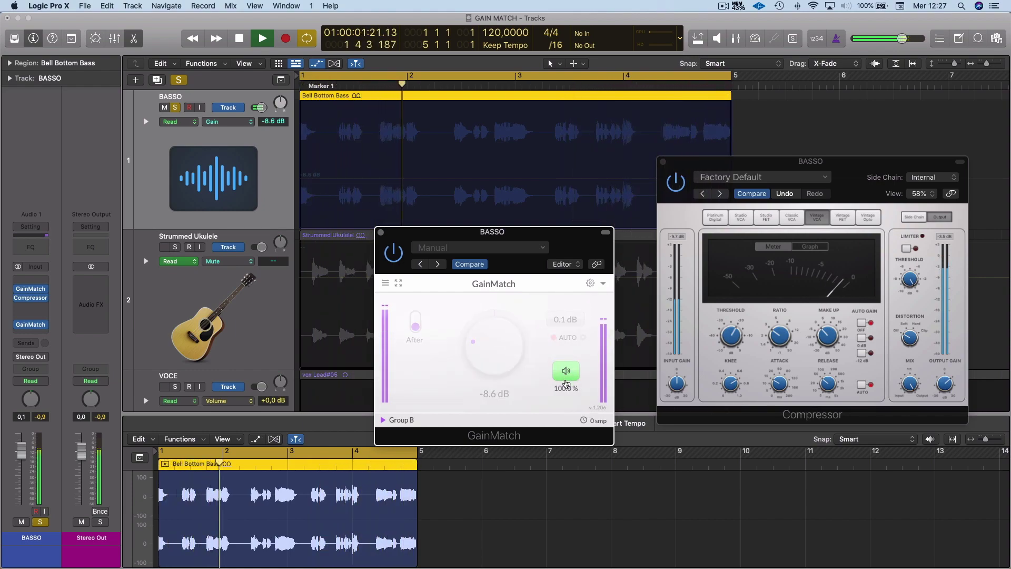
click(566, 378)
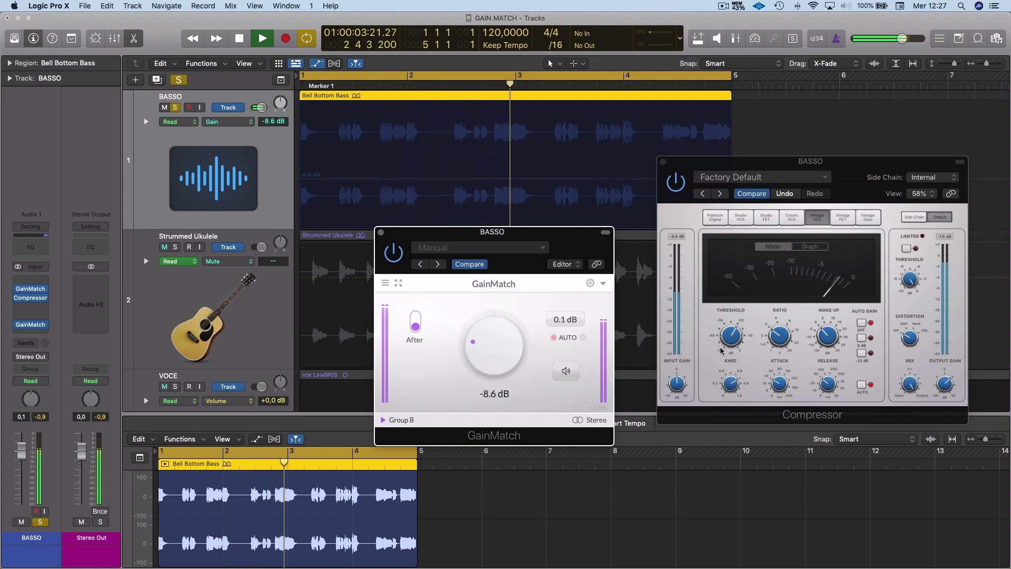
- Bypass the Compressor, replay the bass with AUTO compensation active, and turn on GainMatch's audition mode
key(space)
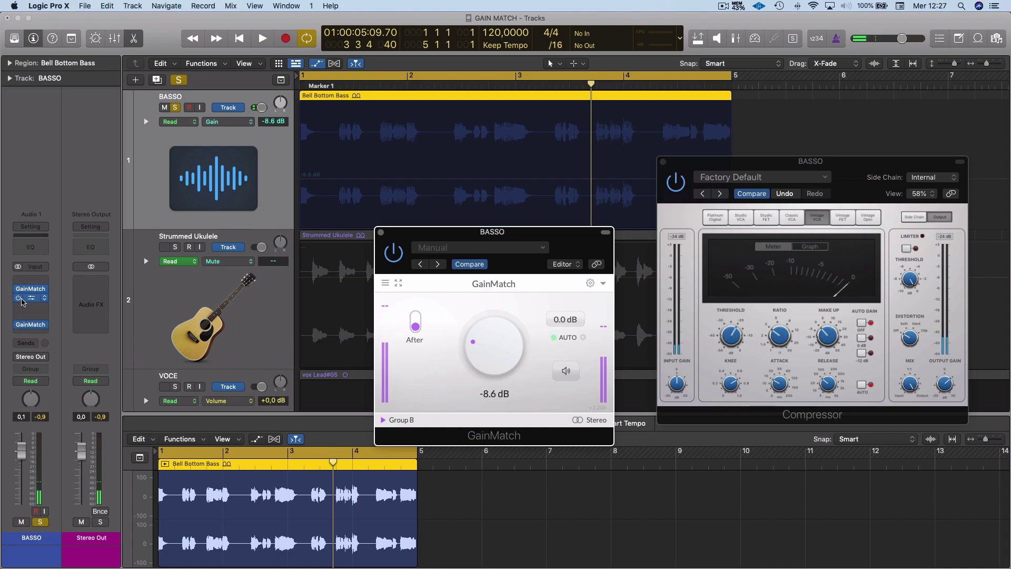
click(18, 299)
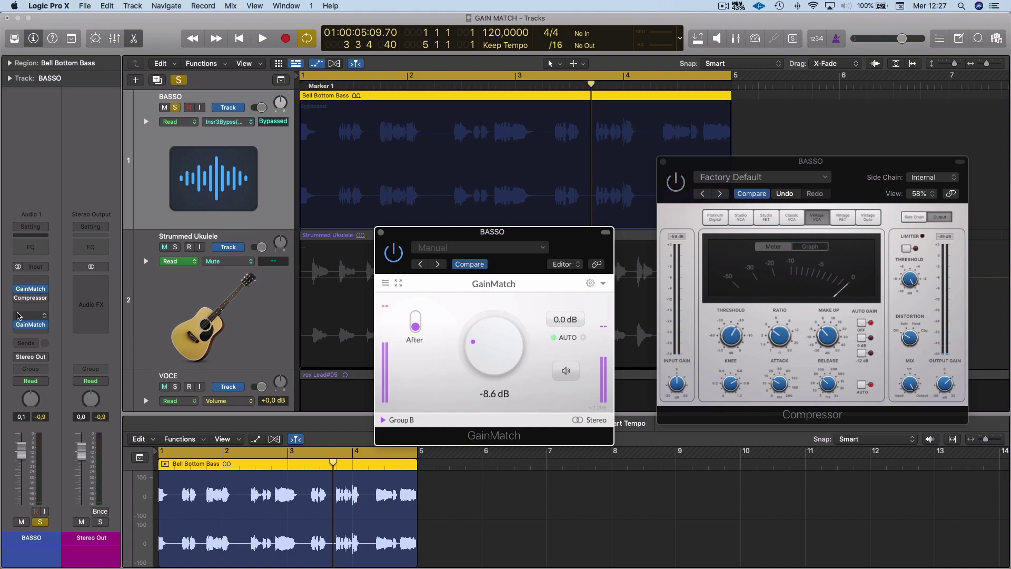
key(space)
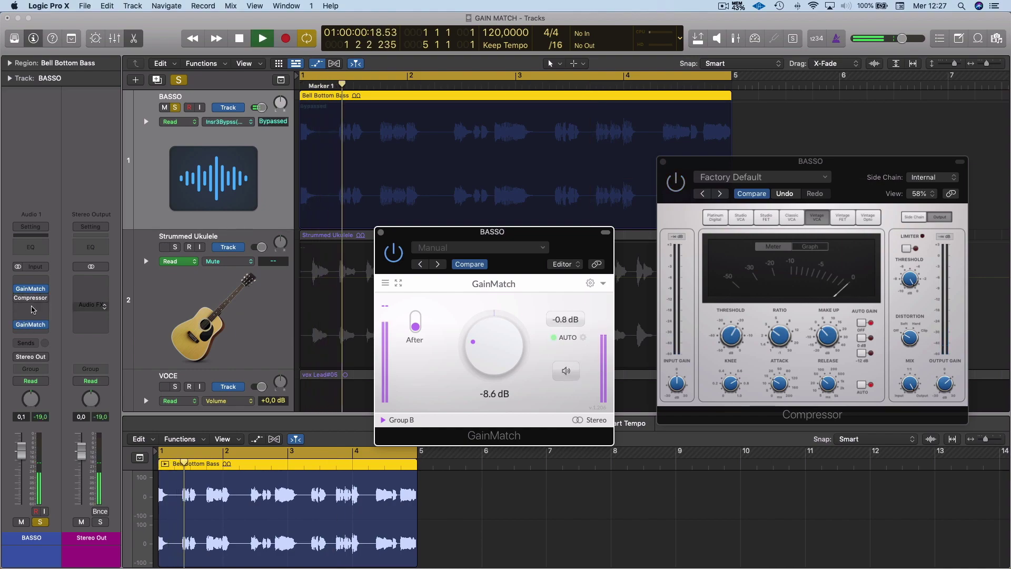
click(18, 299)
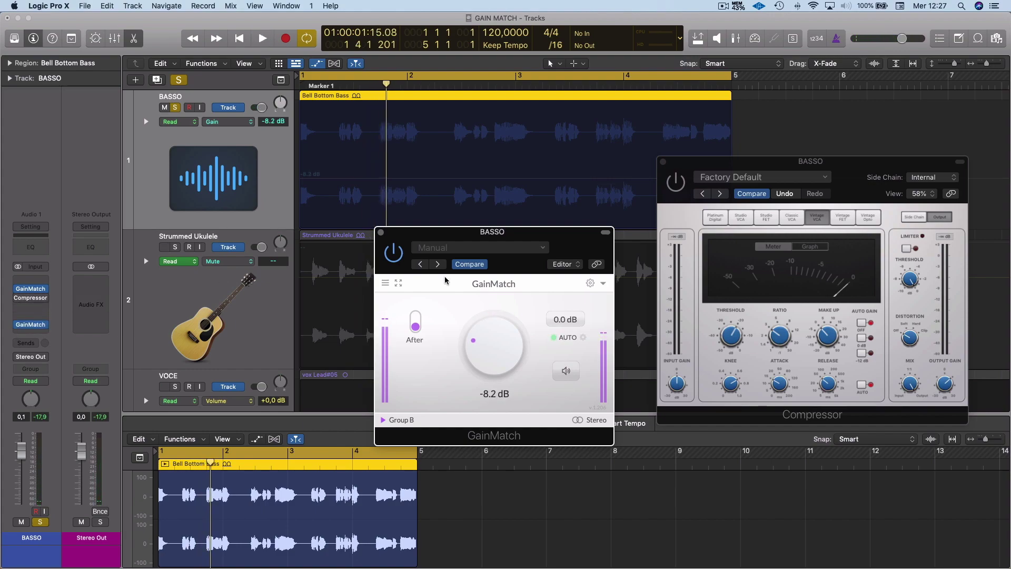
key(space)
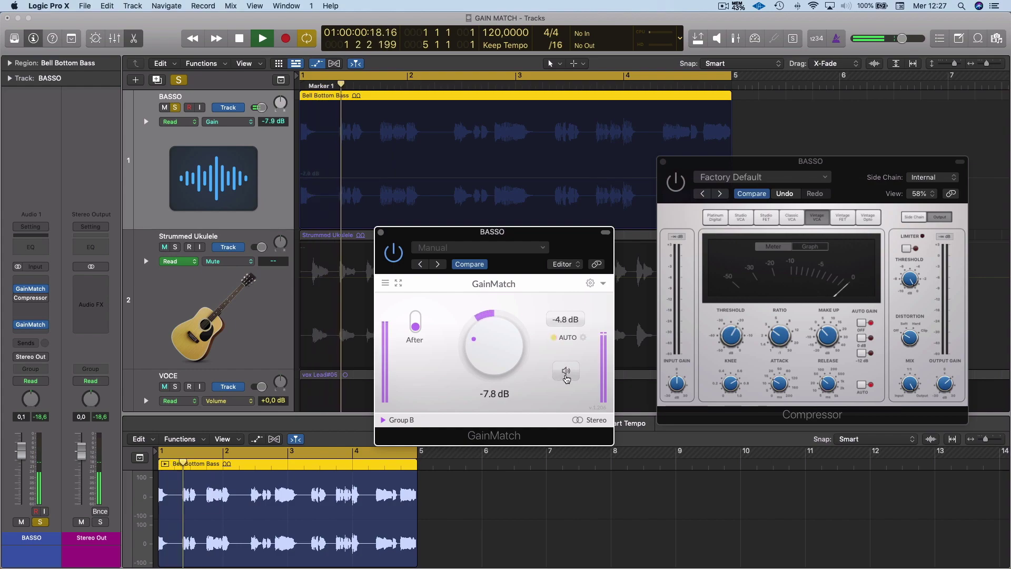
click(567, 371)
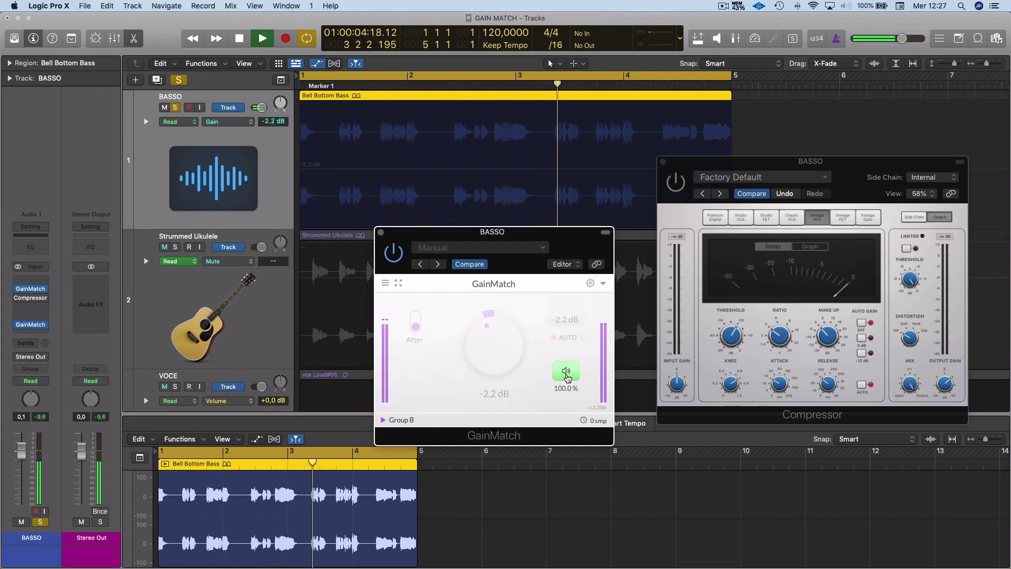
- Turn off GainMatch's audition mode, stop playback, and replay the bass with AUTO compensation active
click(567, 372)
key(space)
mouse_move(30, 300)
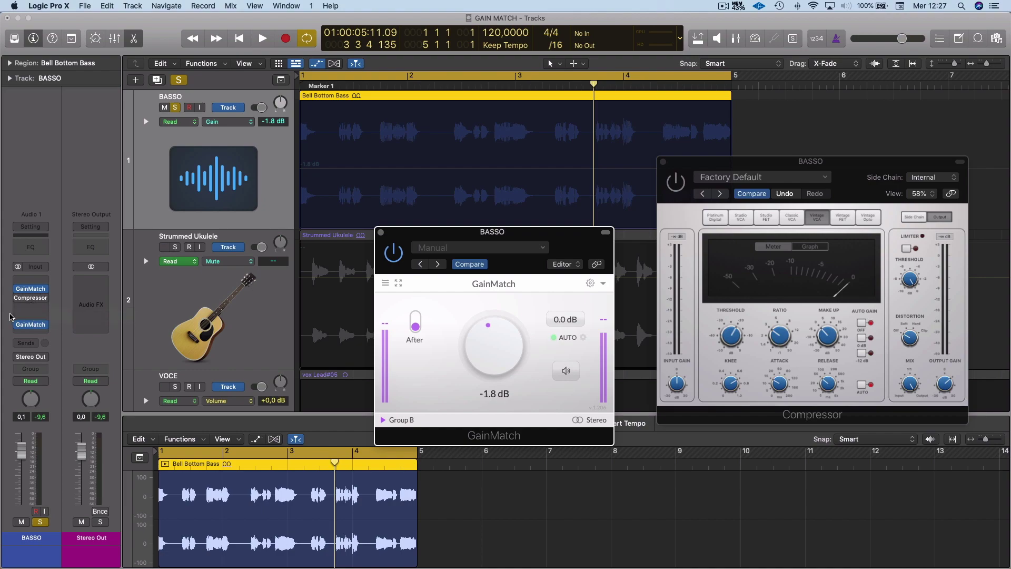
mouse_move(16, 327)
key(space)
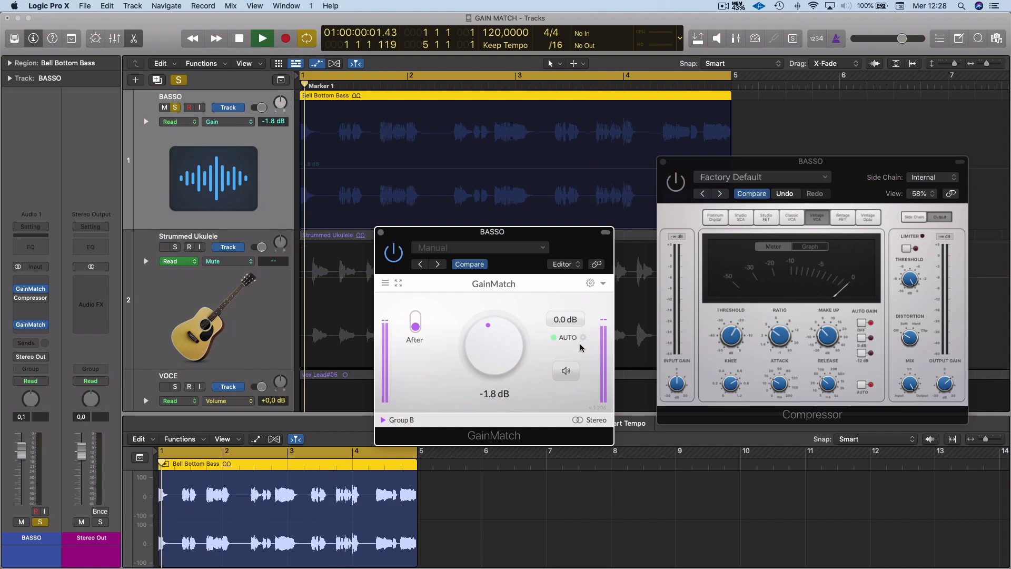
key(space)
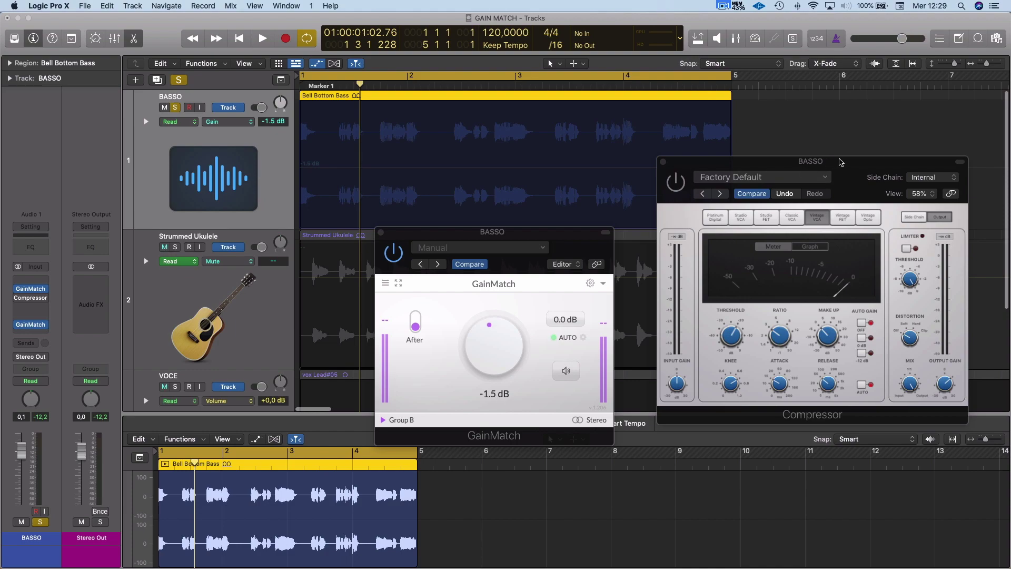
- Reposition the Compressor window, switch the Compressor back on, and adjust its output gain while the bass plays
drag(847, 176, 819, 181)
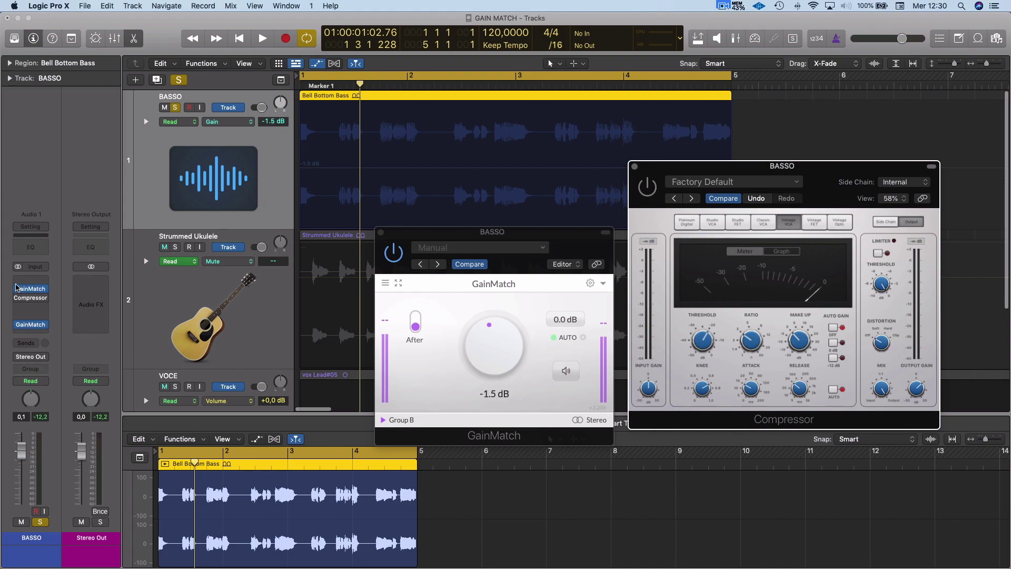
key(space)
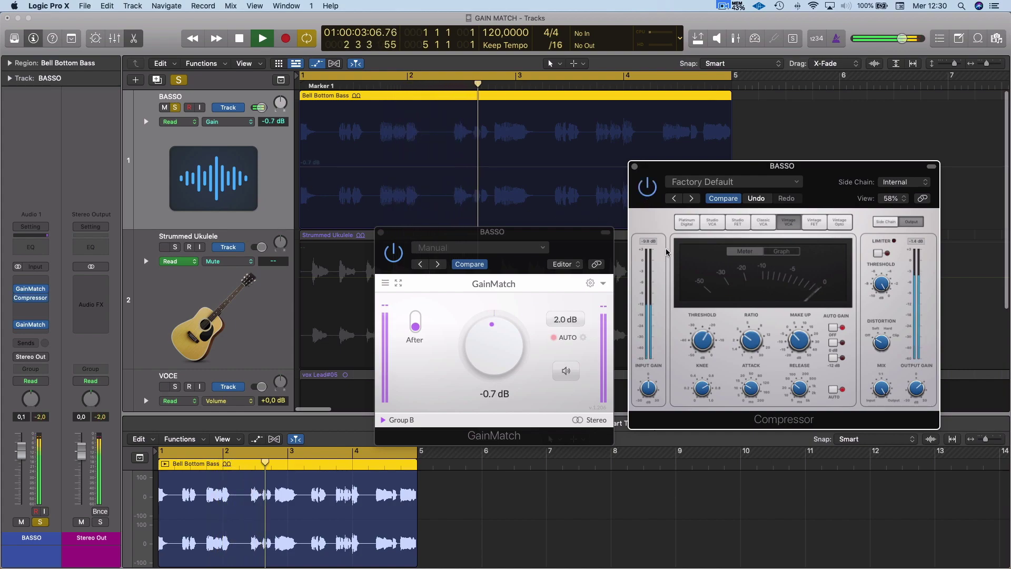
drag(911, 387, 911, 394)
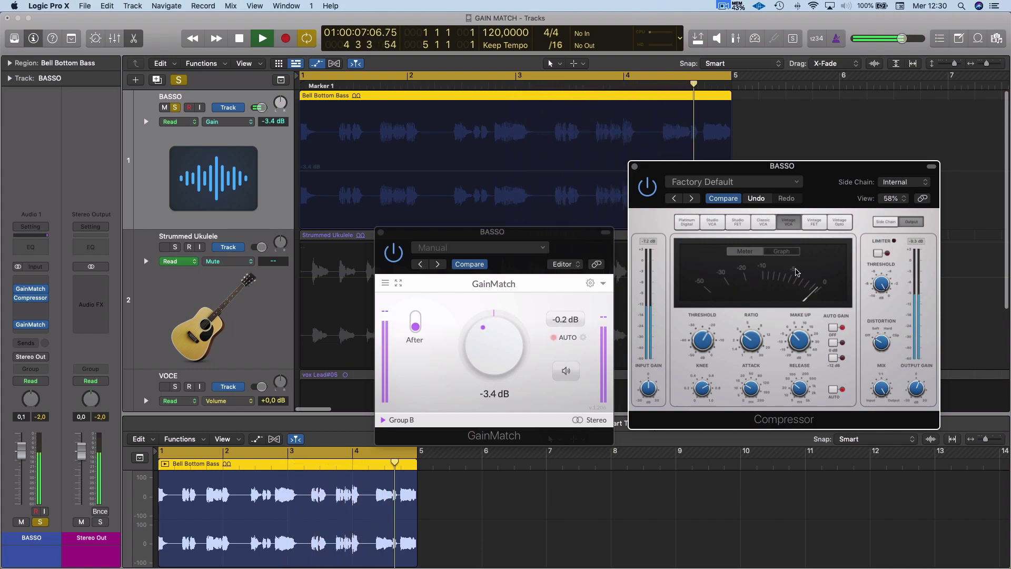
key(space)
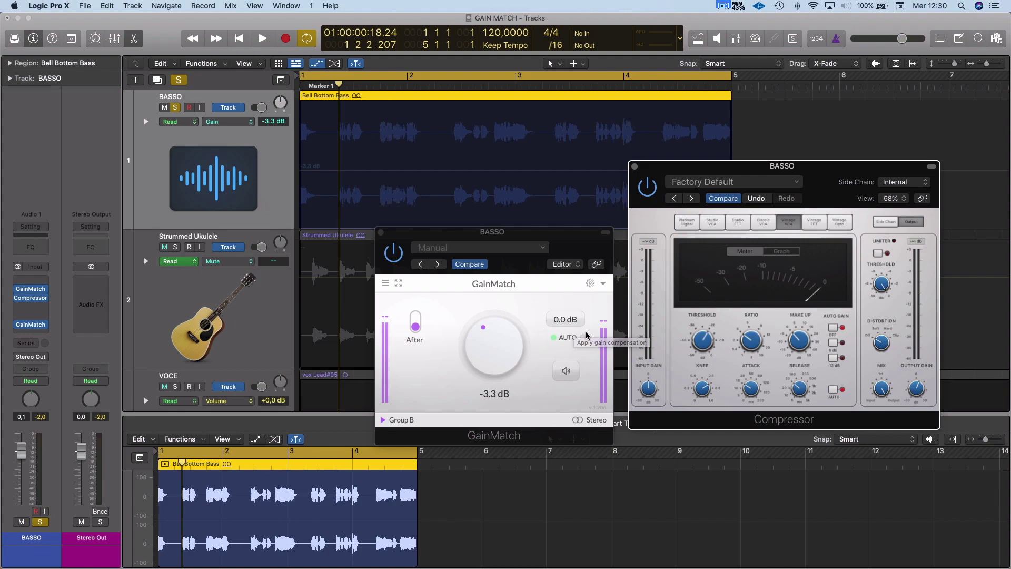
- Display the 'Before' knob in the After GainMatch instance and enable the link beside it
right_click(418, 381)
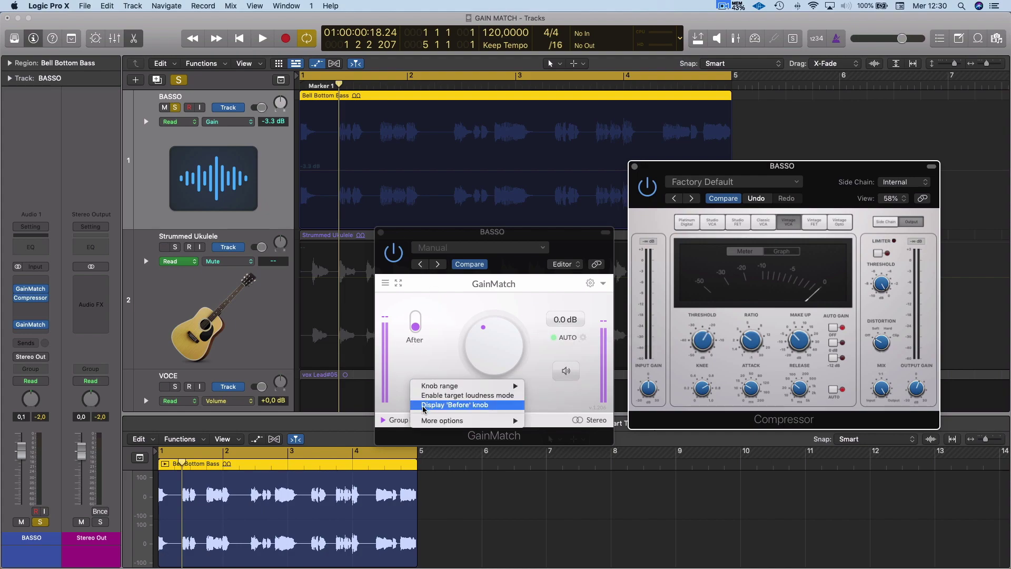
click(478, 406)
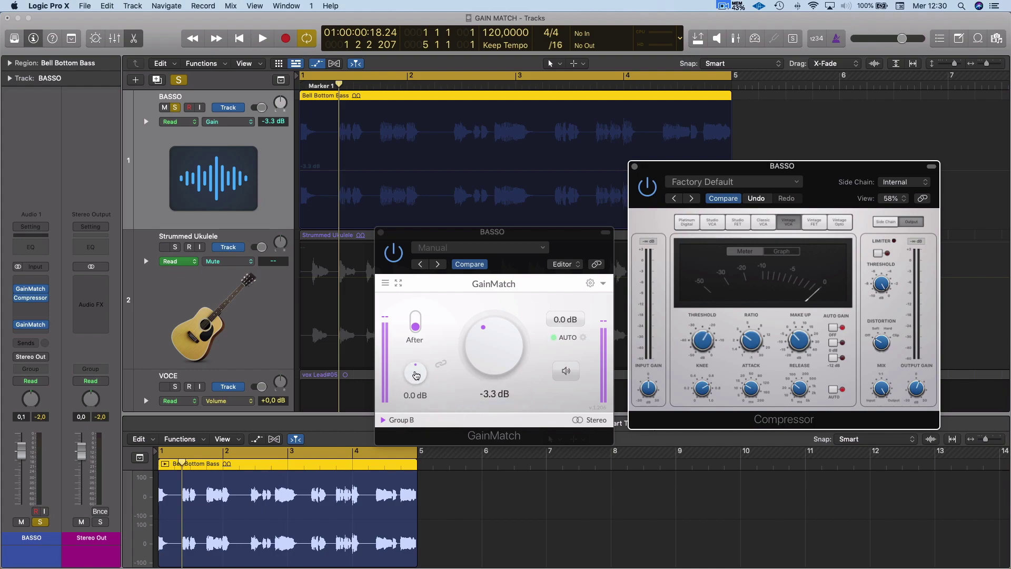
click(442, 366)
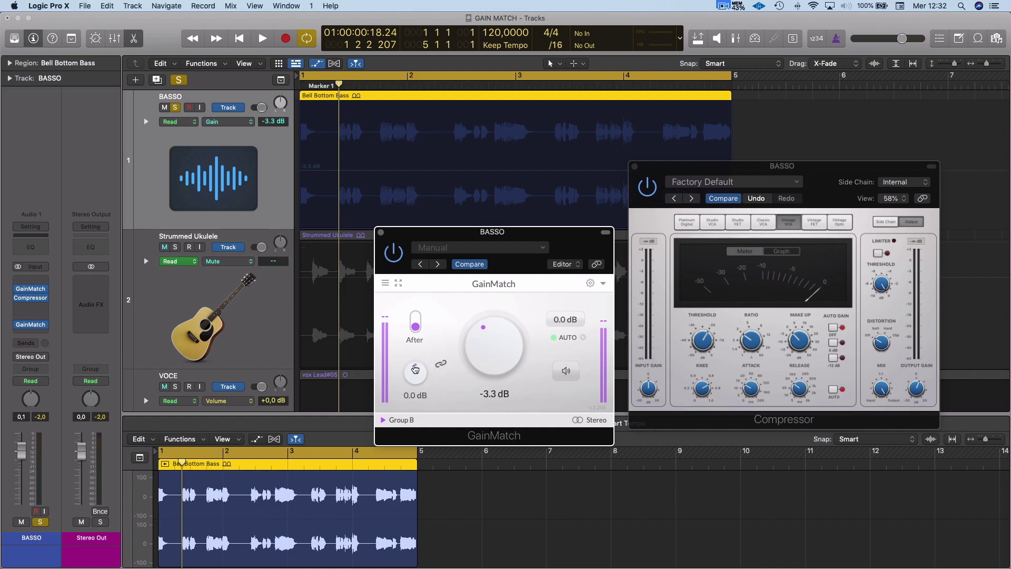
- Lower the linked Before gain to -4.4 dB and start playing the bass
drag(415, 369, 410, 377)
key(space)
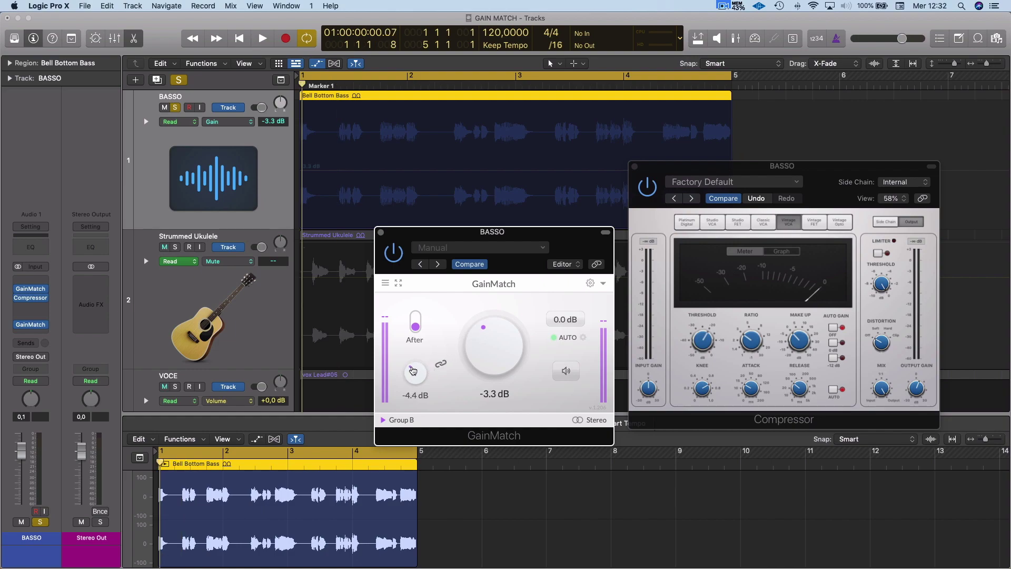
click(649, 243)
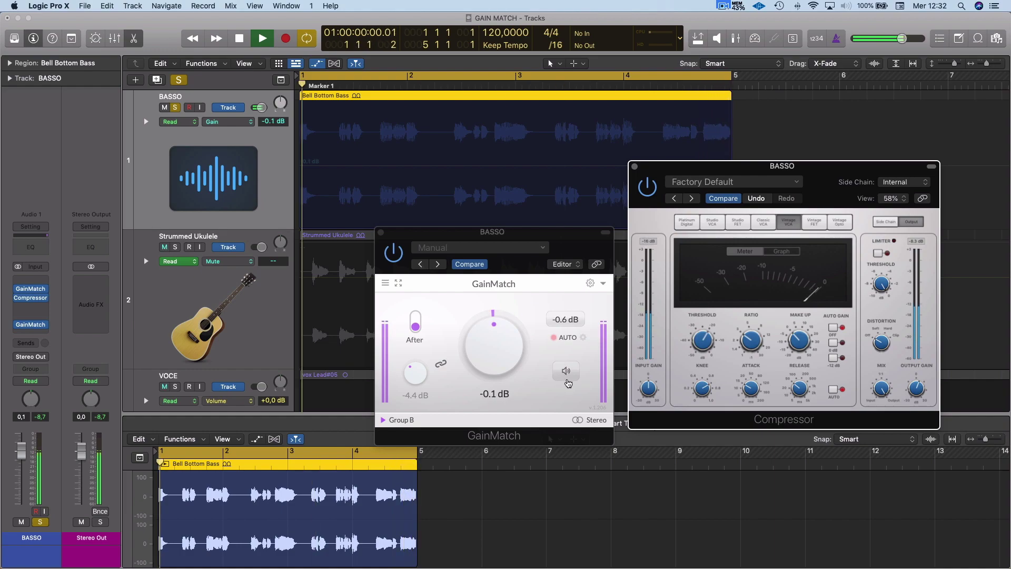
- Switch GainMatch's audition mode on, off and on again during playback to compare the bass
click(567, 371)
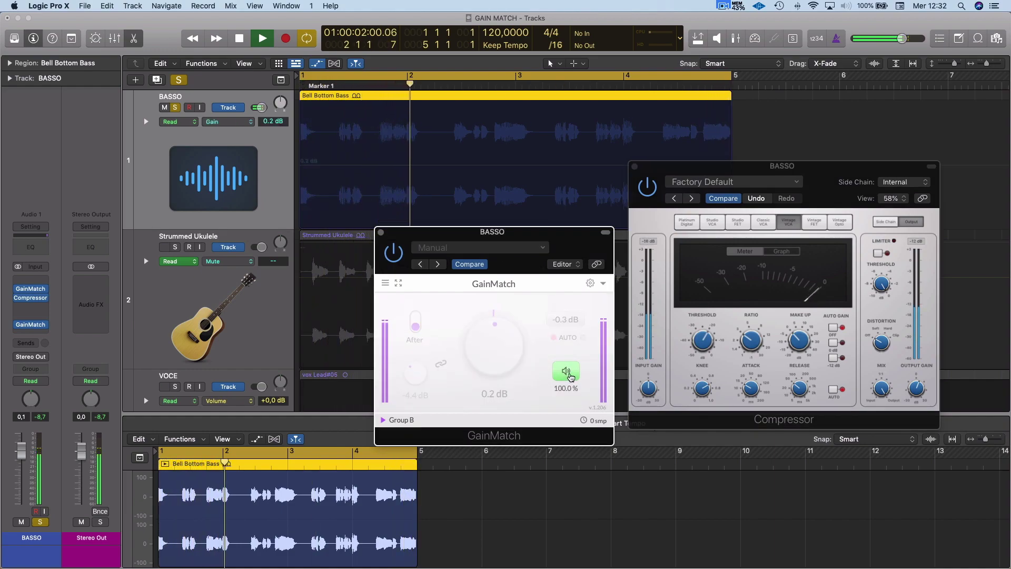
click(568, 372)
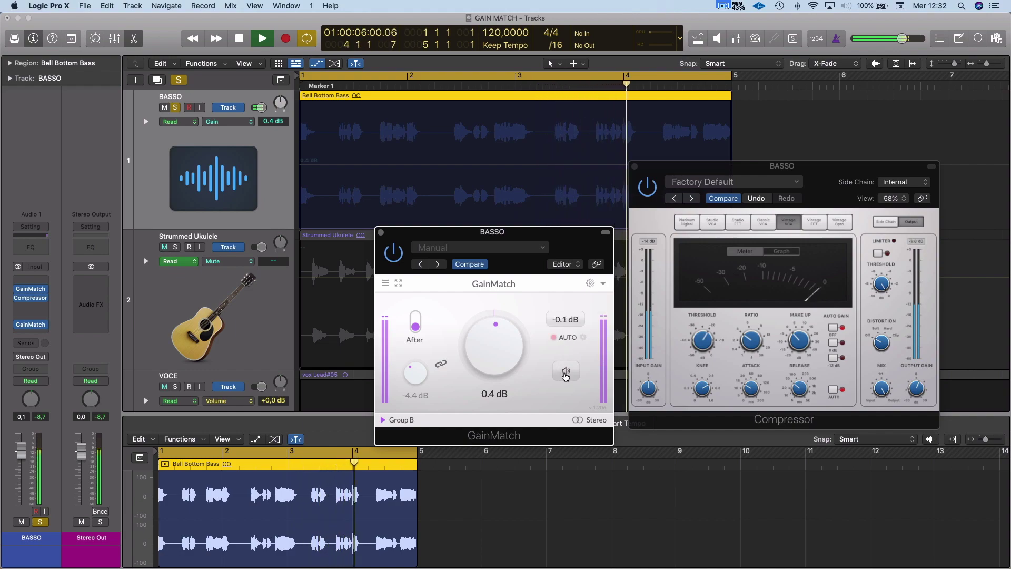
click(566, 371)
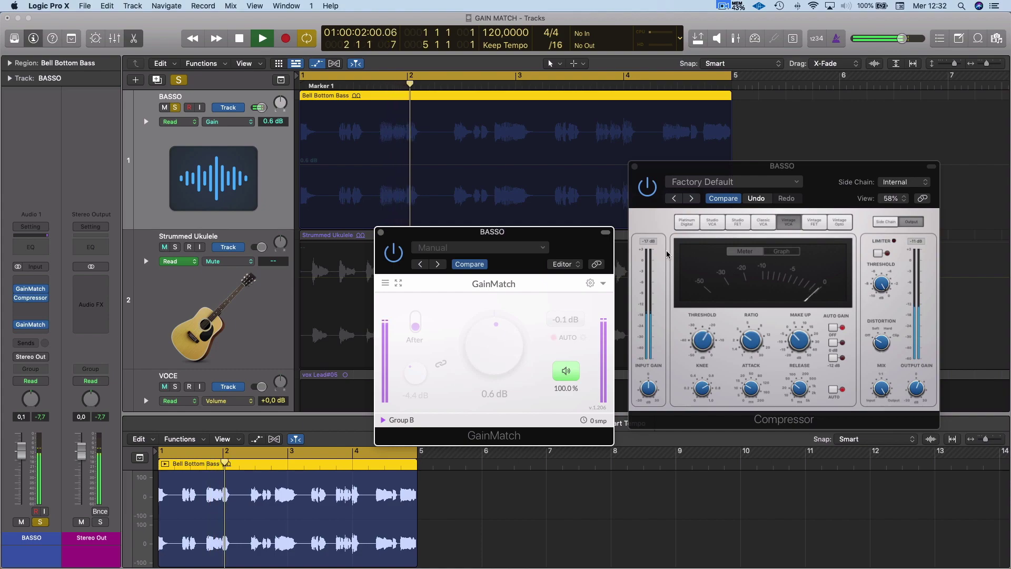
mouse_move(28, 304)
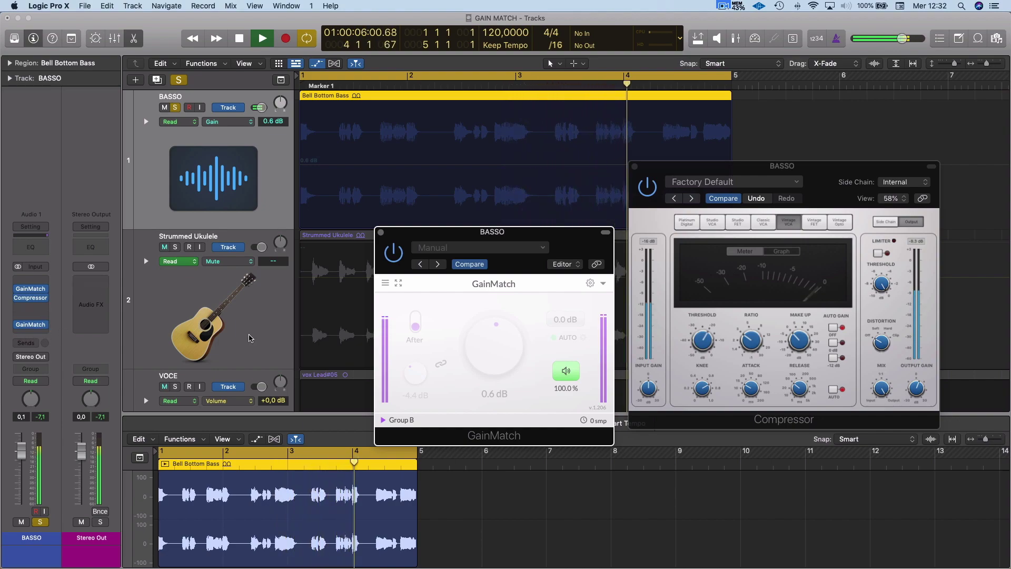
- Raise the linked Before gain to 10.0 dB and on to 14.4 dB, toggling audition mode to compare during playback
drag(411, 373, 418, 349)
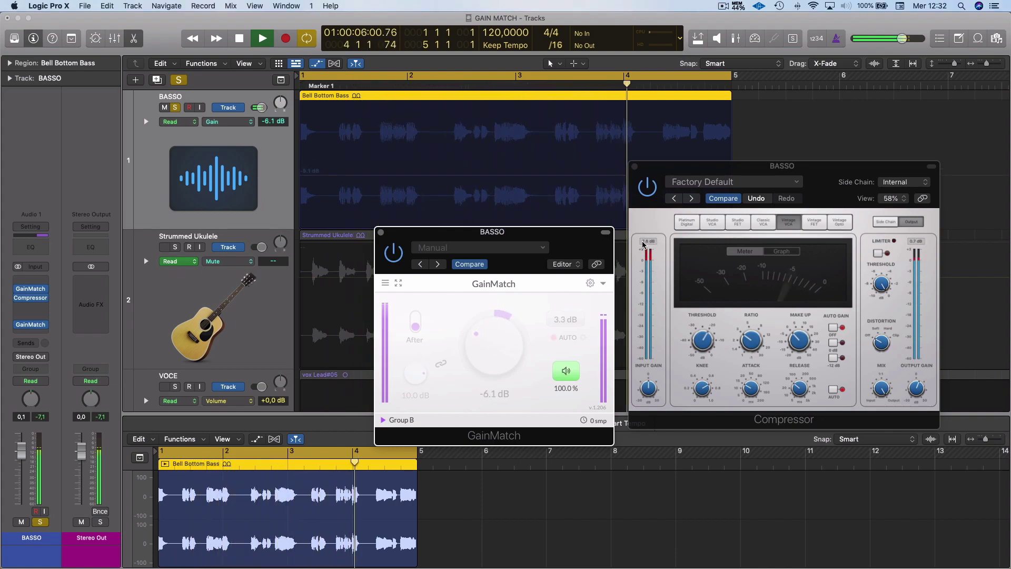
drag(413, 374, 421, 363)
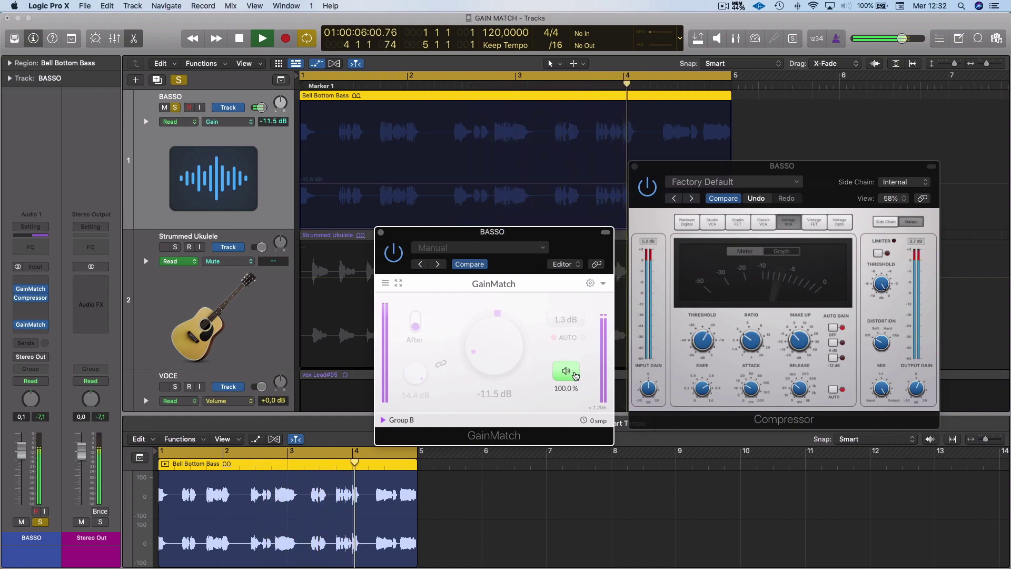
click(573, 373)
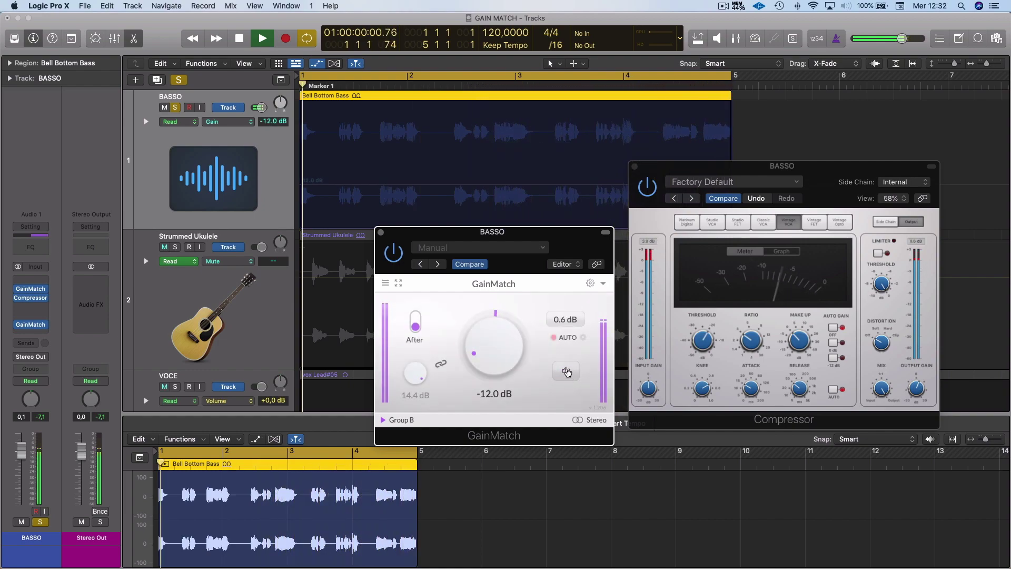
click(571, 371)
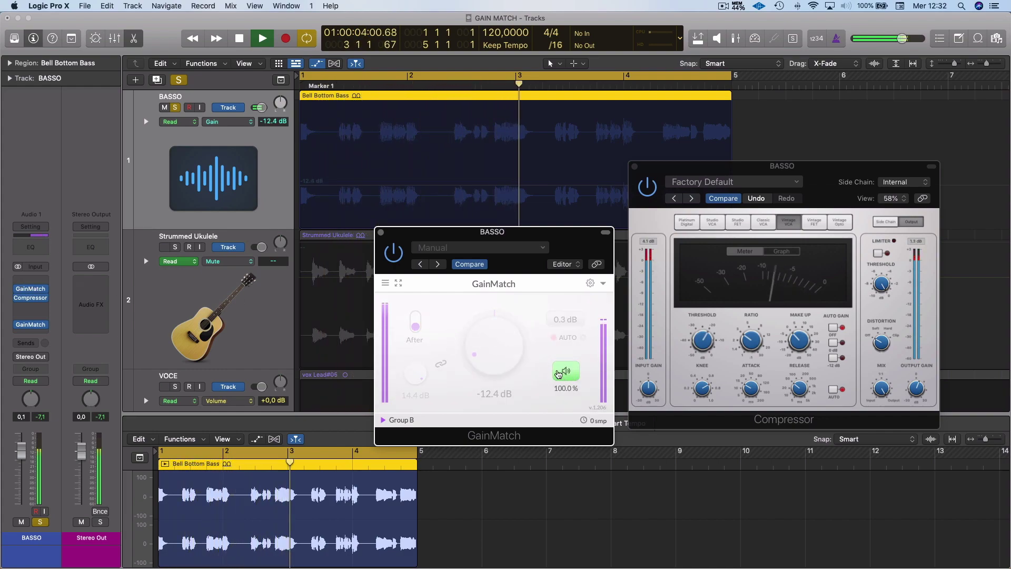
click(566, 371)
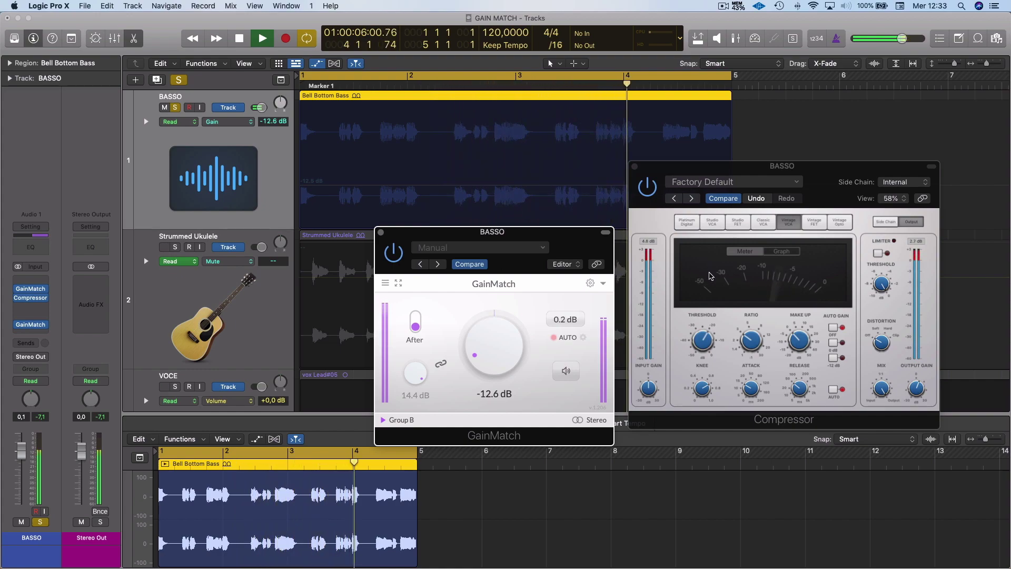
- Replay the bass and lower the linked Before gain to -5.2 dB during playback
key(space)
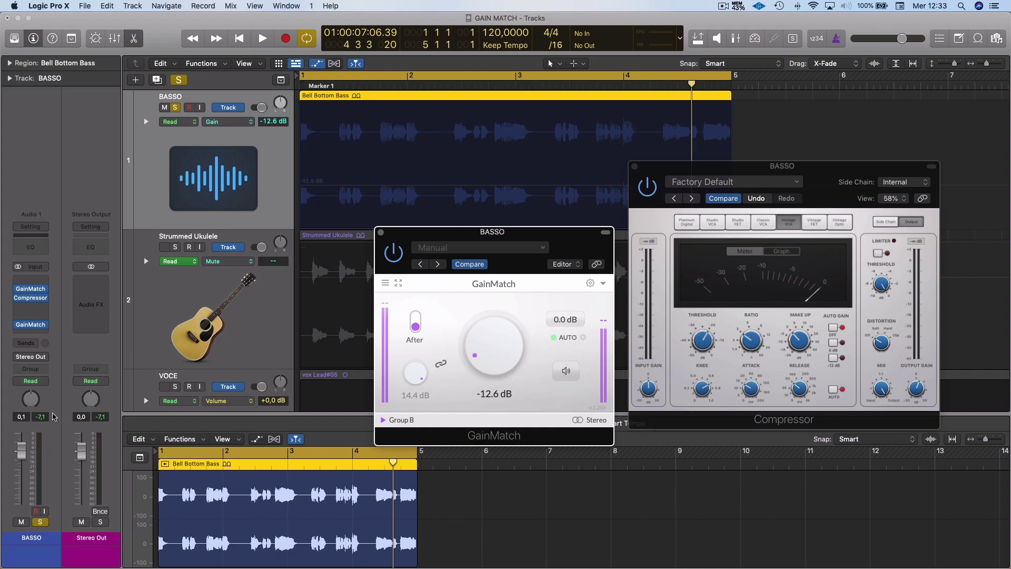
key(space)
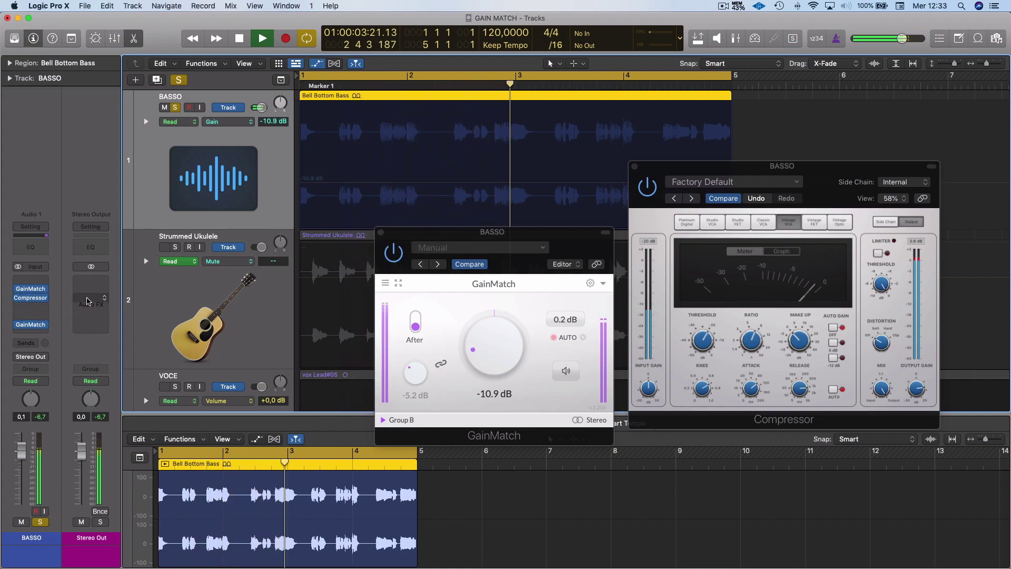
key(space)
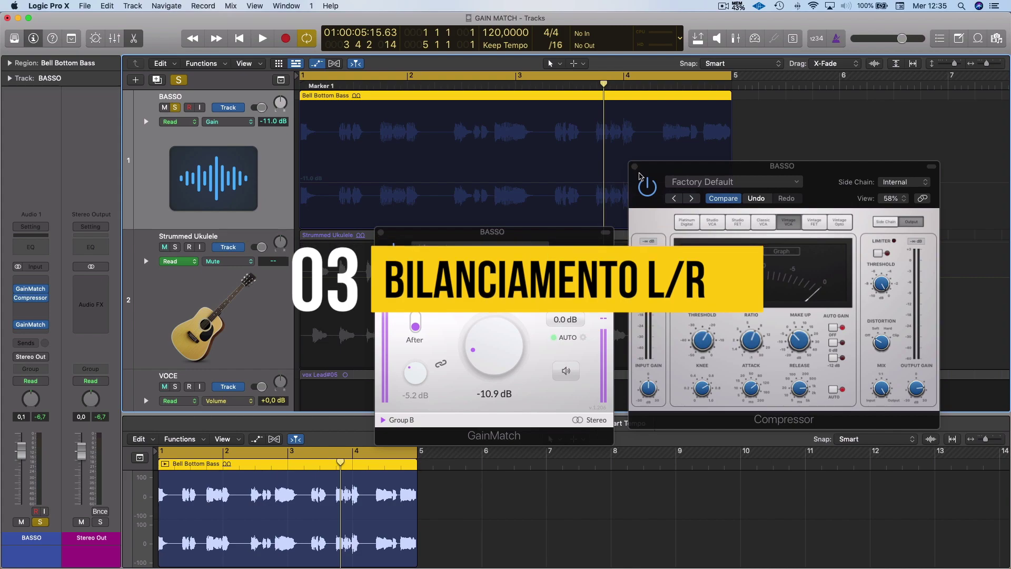
- Close the Compressor and GainMatch windows and take the BASSO track out of solo
click(634, 167)
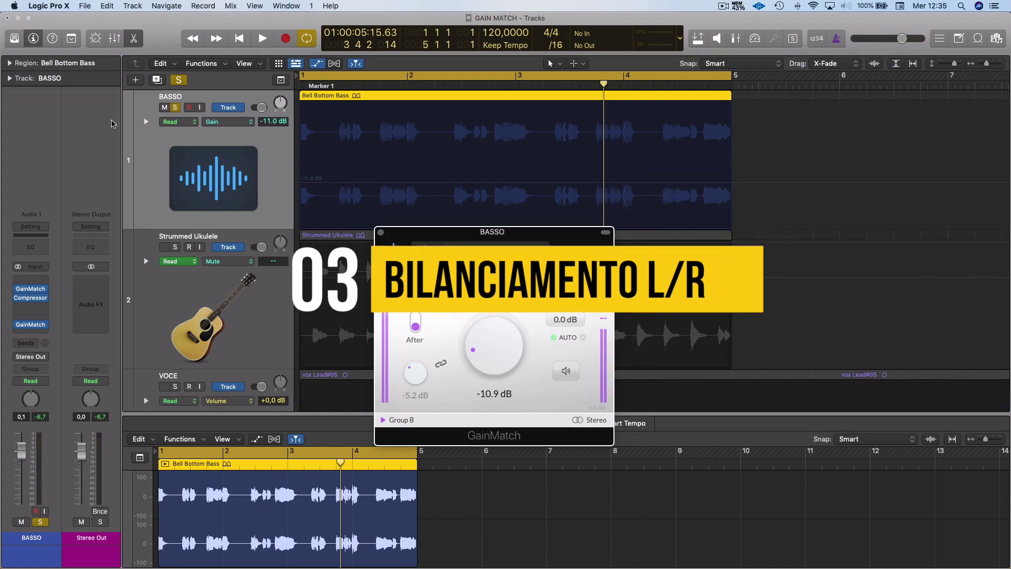
click(381, 232)
click(175, 107)
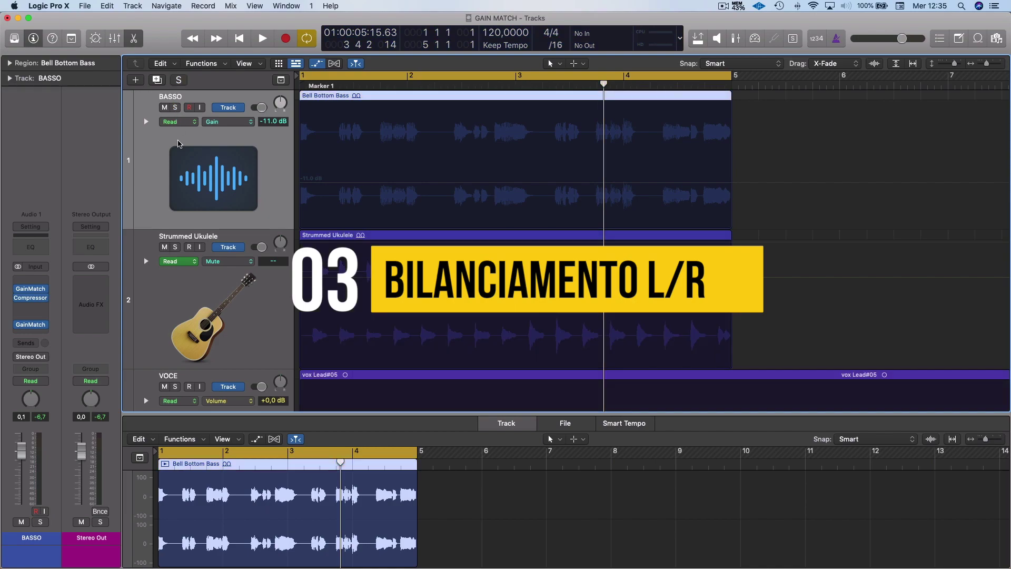
- Select and solo the Strummed Ukulele track, and play it
click(210, 237)
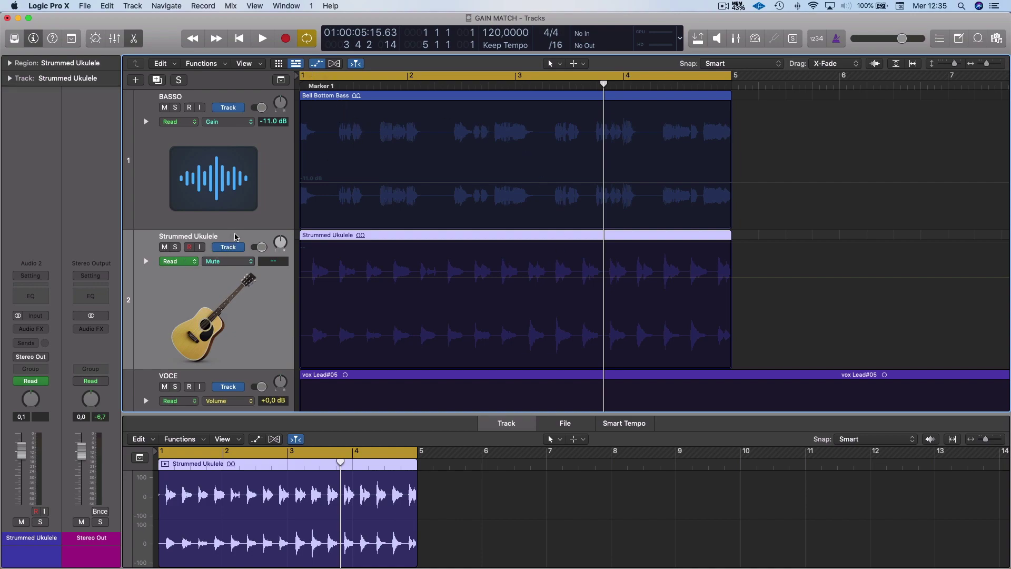
click(176, 248)
key(space)
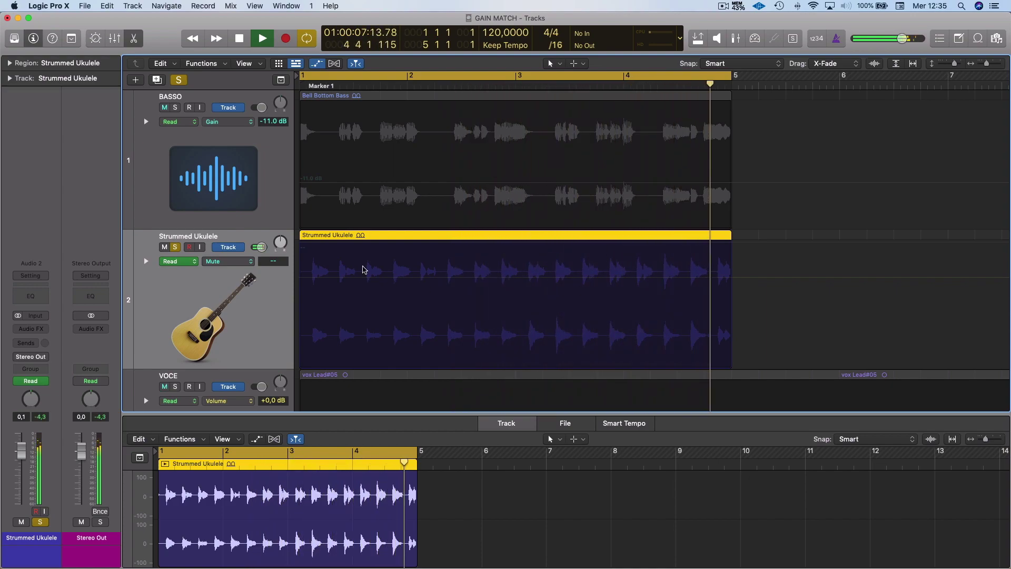
- Insert a stereo GainMatch on the Strummed Ukulele track, set to Before in Group C
click(41, 333)
mouse_move(79, 358)
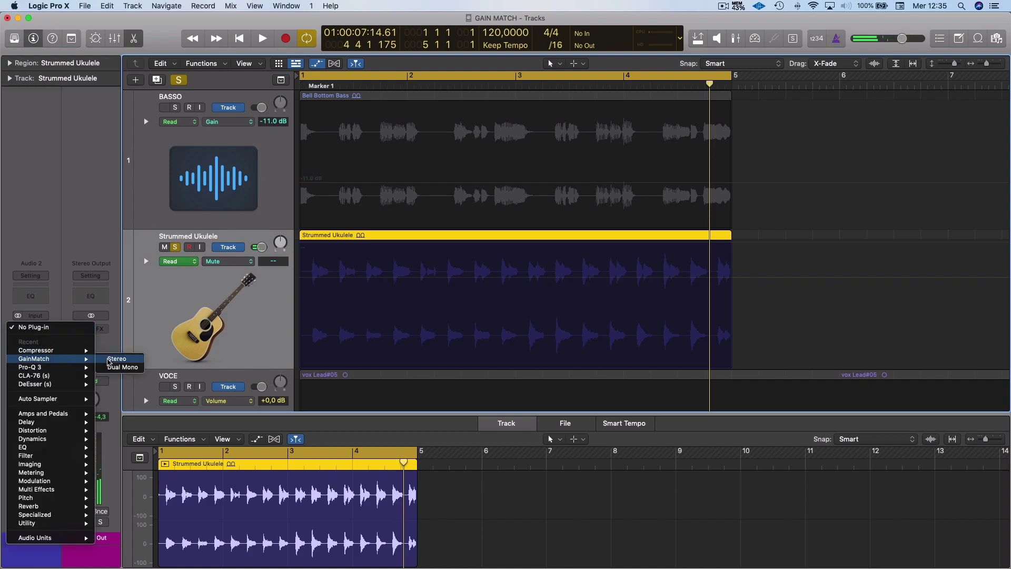
click(119, 360)
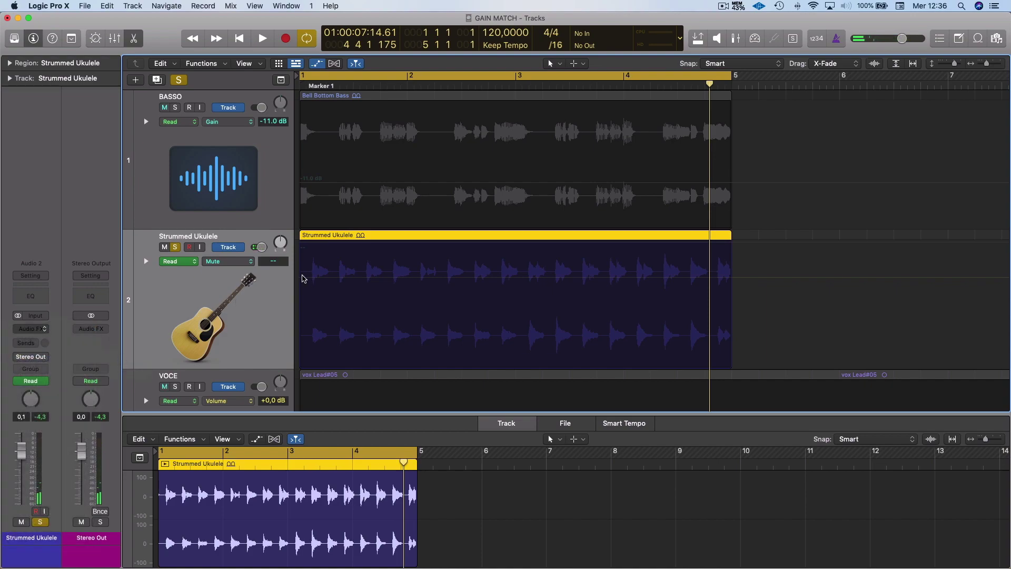
drag(431, 146, 668, 132)
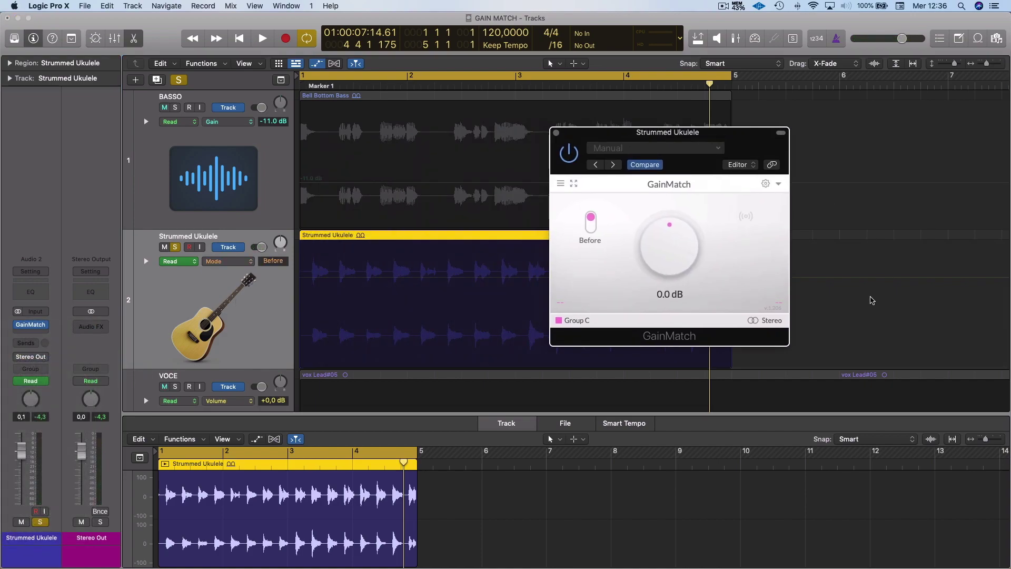
- Set the Before GainMatch's channel mode to Left and move its window lower, clear of the next plug-in
click(769, 321)
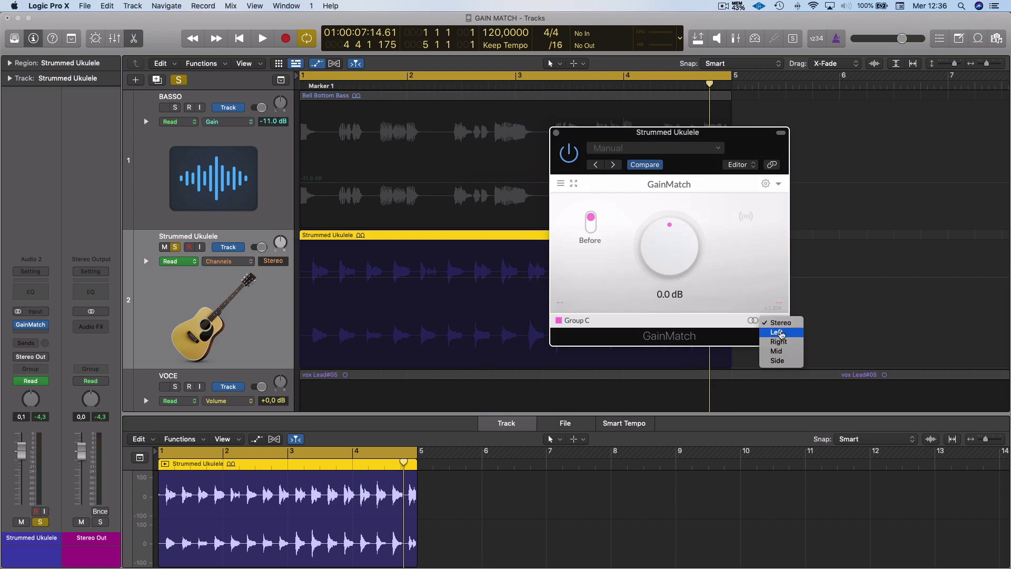
click(781, 334)
drag(755, 133, 470, 277)
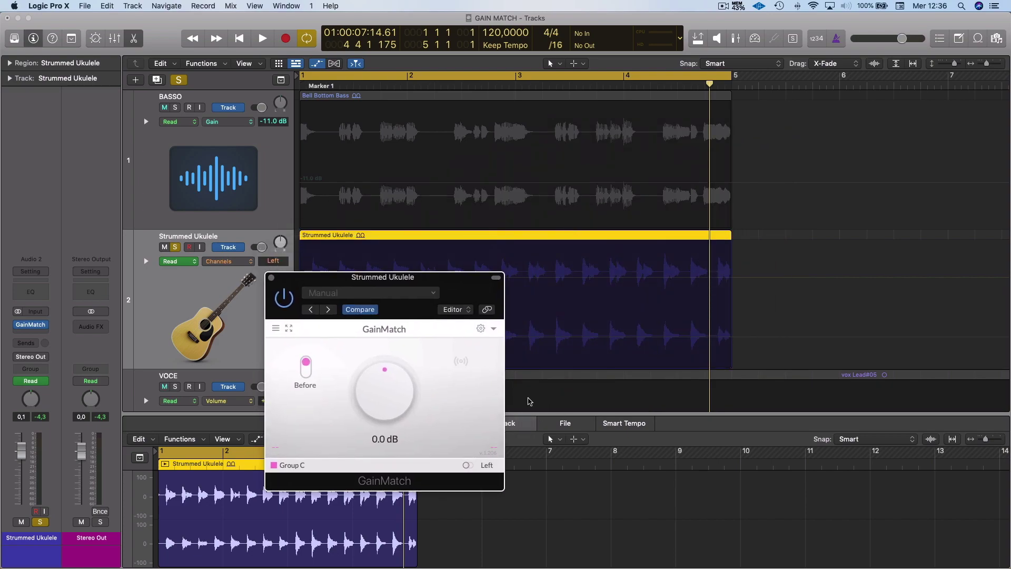
- Insert a second stereo GainMatch on the Strummed Ukulele track
click(42, 324)
mouse_move(46, 353)
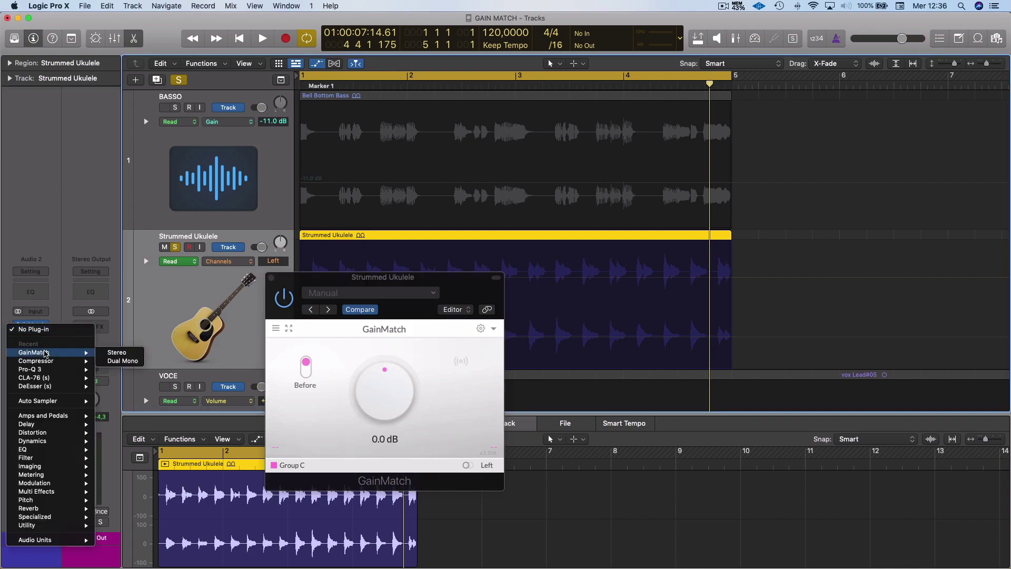
click(114, 352)
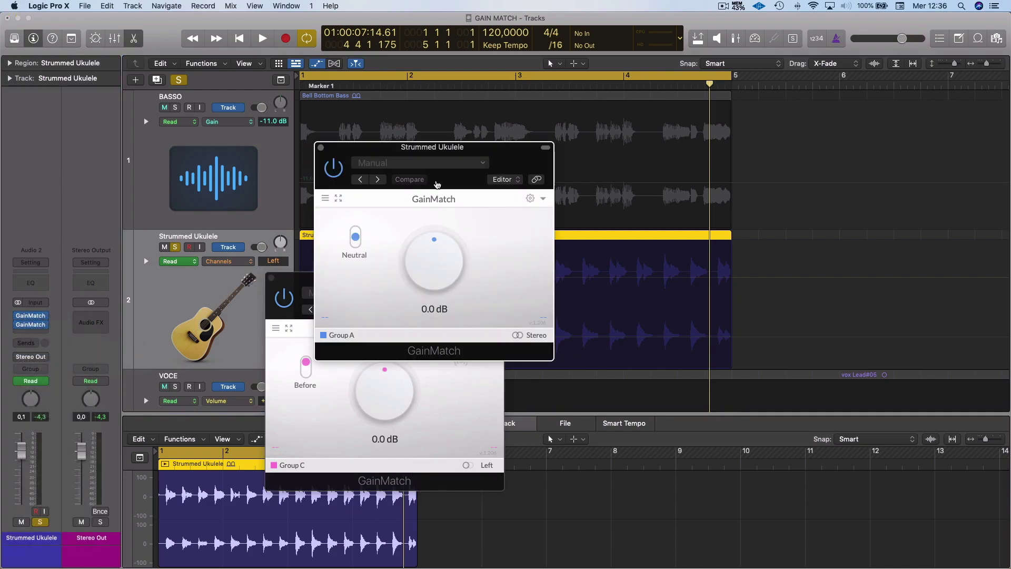
- Set the second GainMatch to After in Group C with channel mode Right, and arrange both plug-in windows side by side
drag(487, 147, 749, 317)
click(750, 470)
click(747, 483)
drag(482, 288, 500, 319)
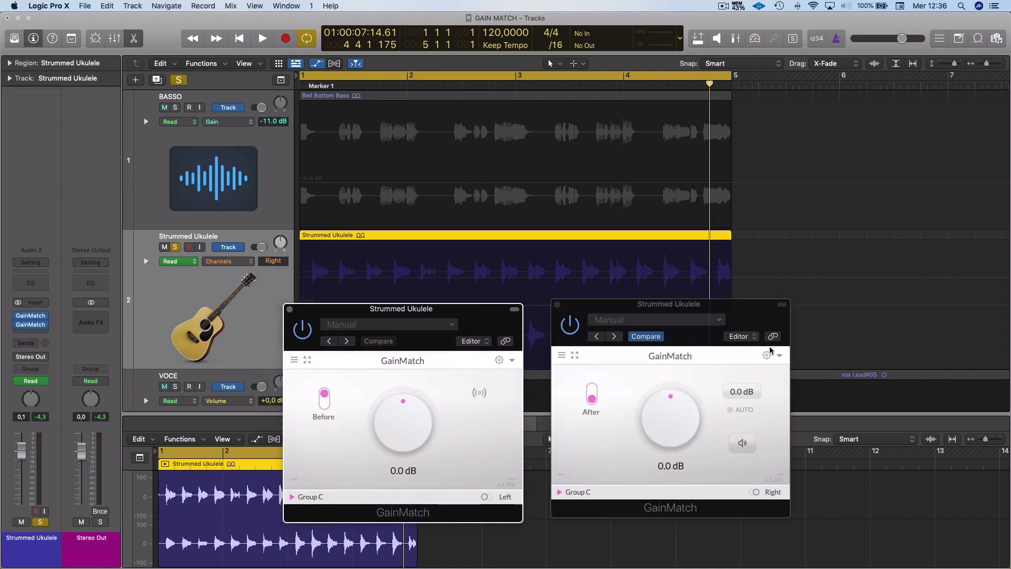
- Enable automatic matching on the After GainMatch and play the soloed ukulele so the right channel is levelled to the left
click(742, 414)
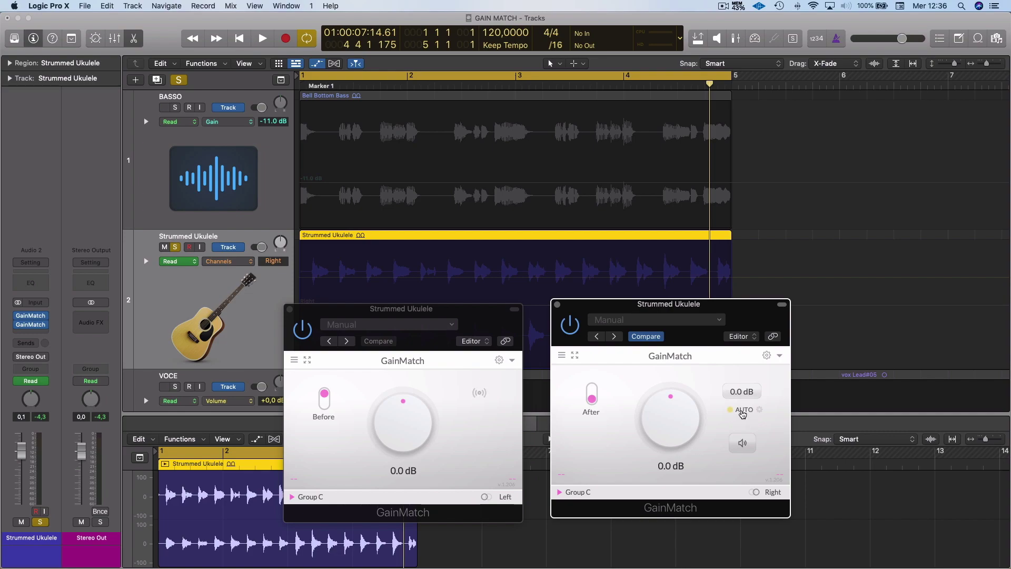
drag(487, 323, 490, 341)
drag(738, 307, 730, 320)
key(space)
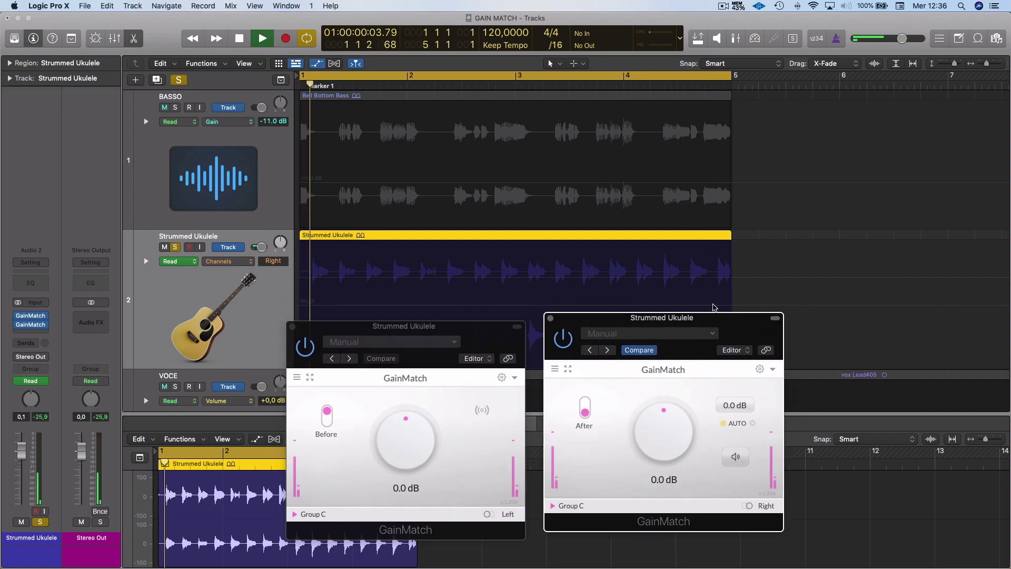
scroll(661, 180, down, 3)
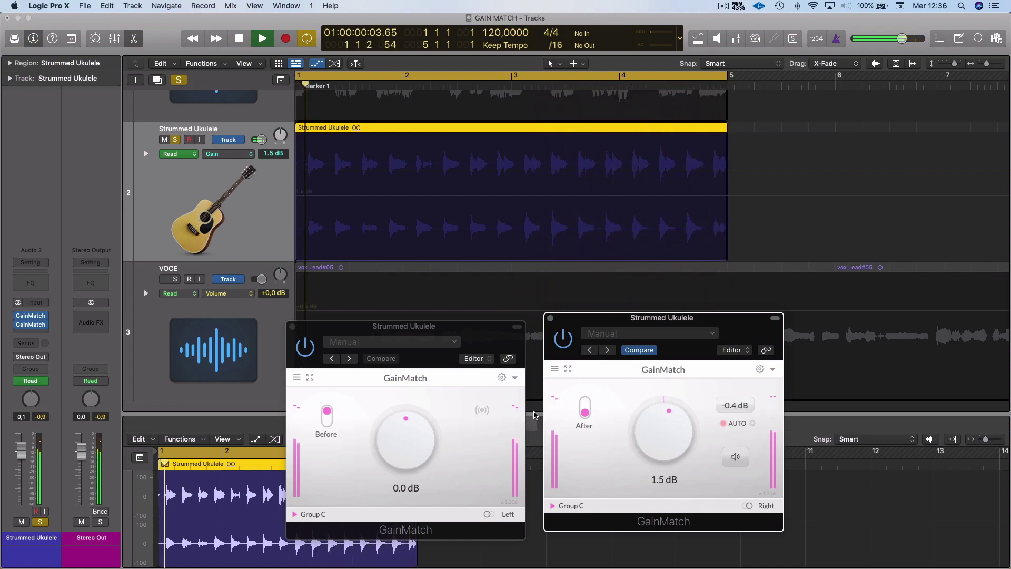
key(space)
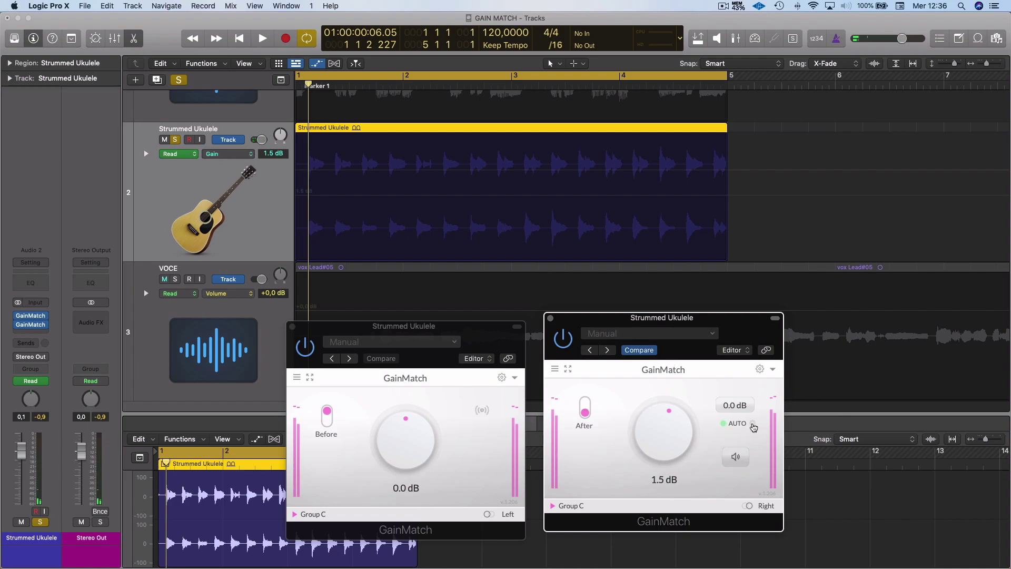
- Show the second GainMatch's Gain parameter on the Strummed Ukulele track and set the track's automation mode to Write
click(250, 155)
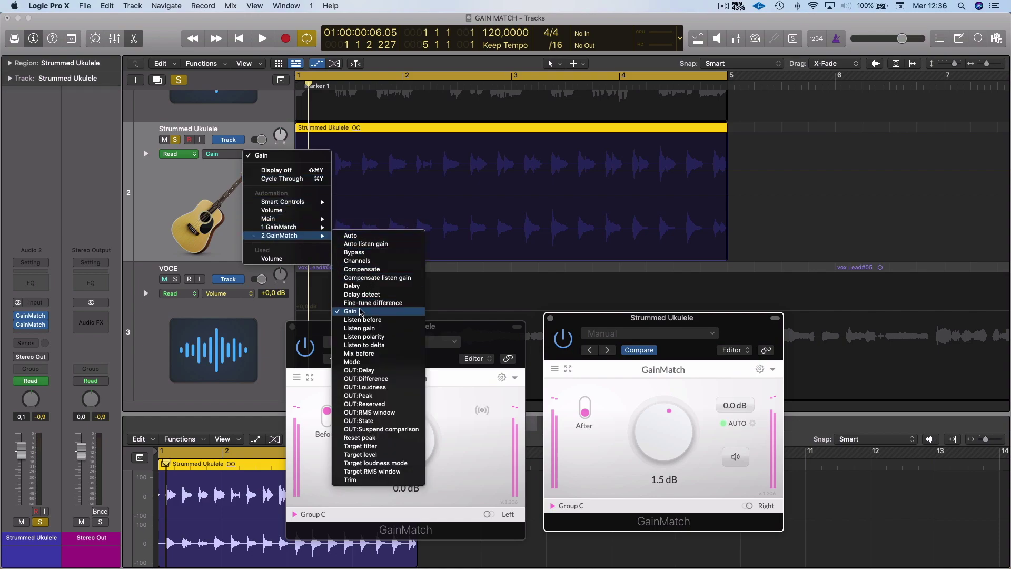
click(363, 314)
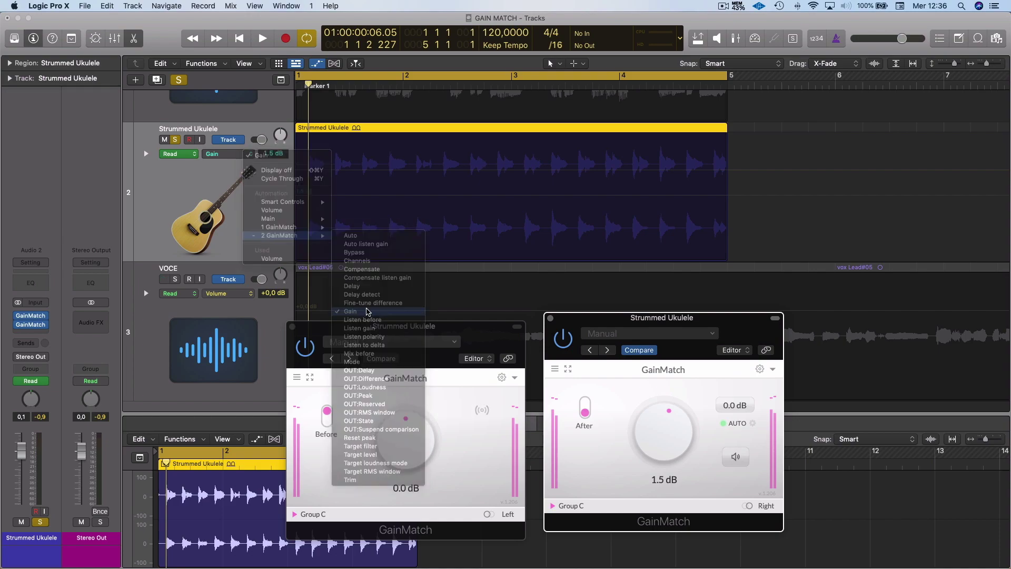
click(196, 153)
click(192, 178)
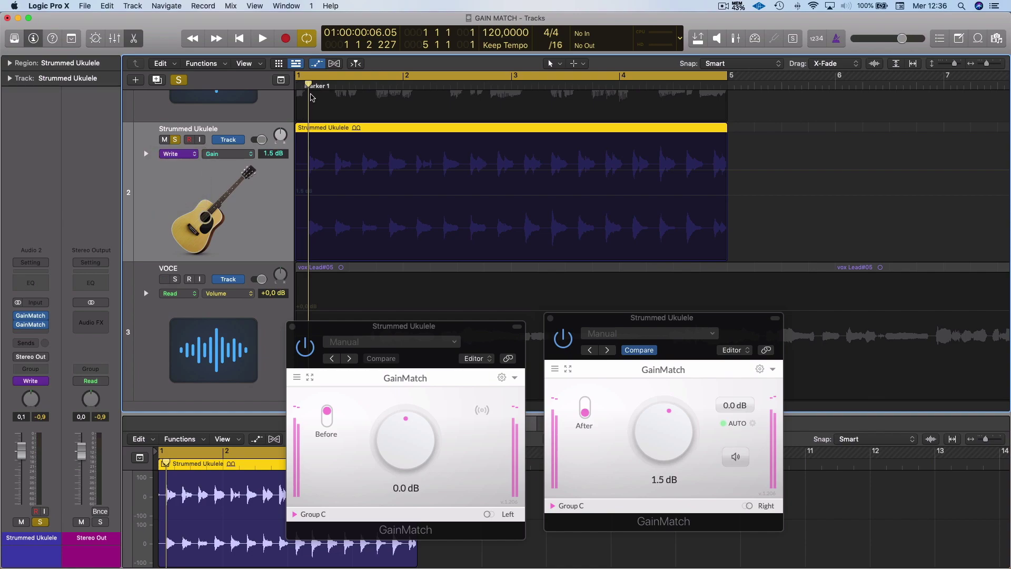
- Record an automation pass from the start of the ukulele region and display the second GainMatch's Gain automation
drag(303, 84, 294, 83)
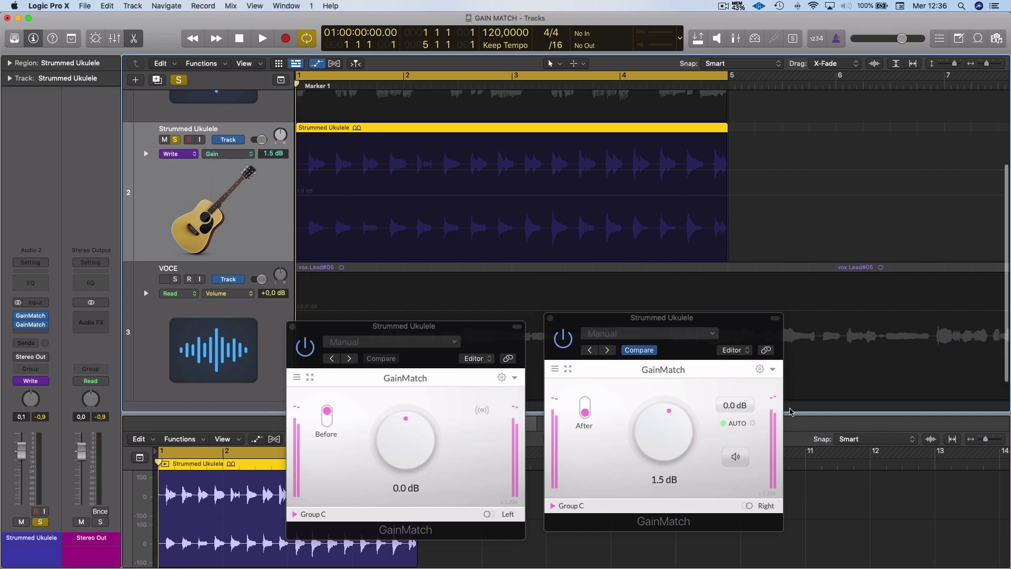
key(space)
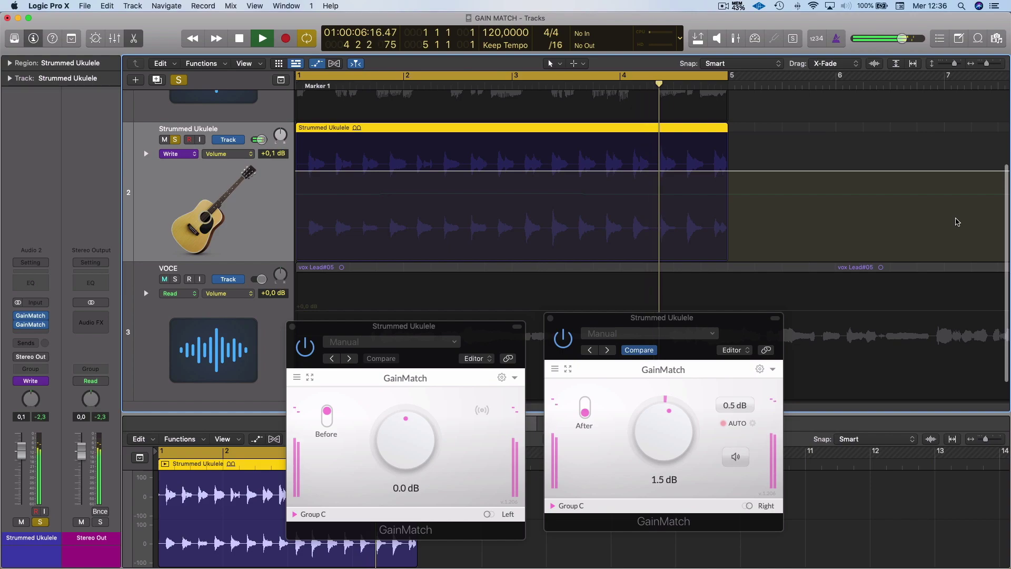
key(space)
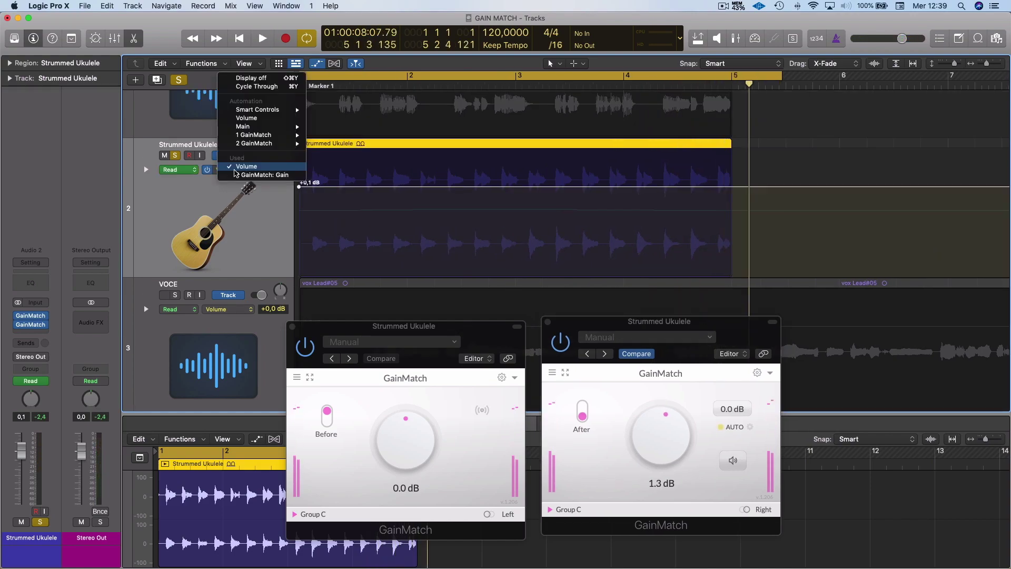
click(258, 174)
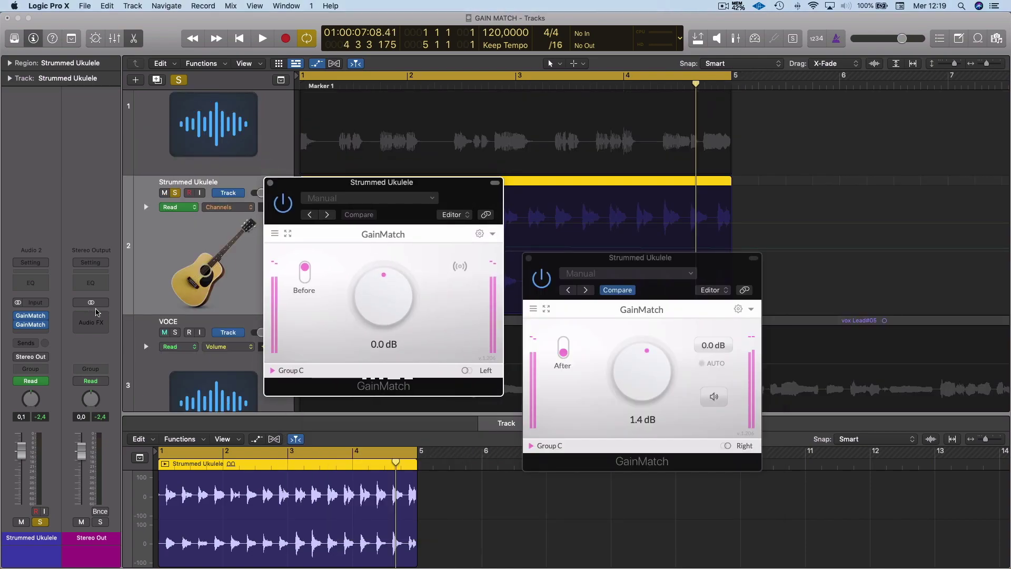
- Replace the second GainMatch on the Strummed Ukulele track with a new stereo instance set to After in Group C, beside the Before window
click(45, 325)
click(53, 341)
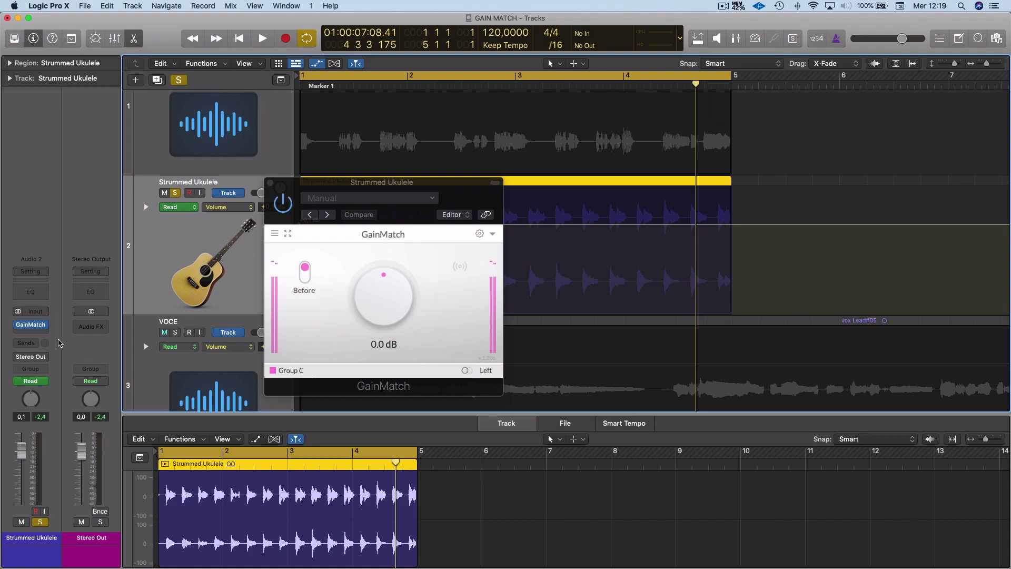
click(44, 334)
mouse_move(48, 352)
click(117, 353)
drag(531, 153, 705, 162)
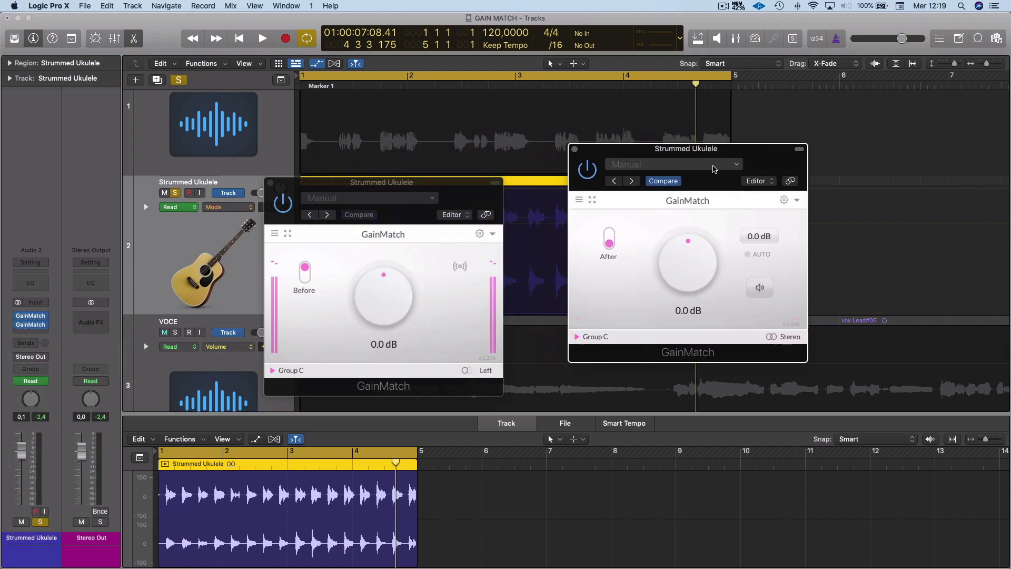